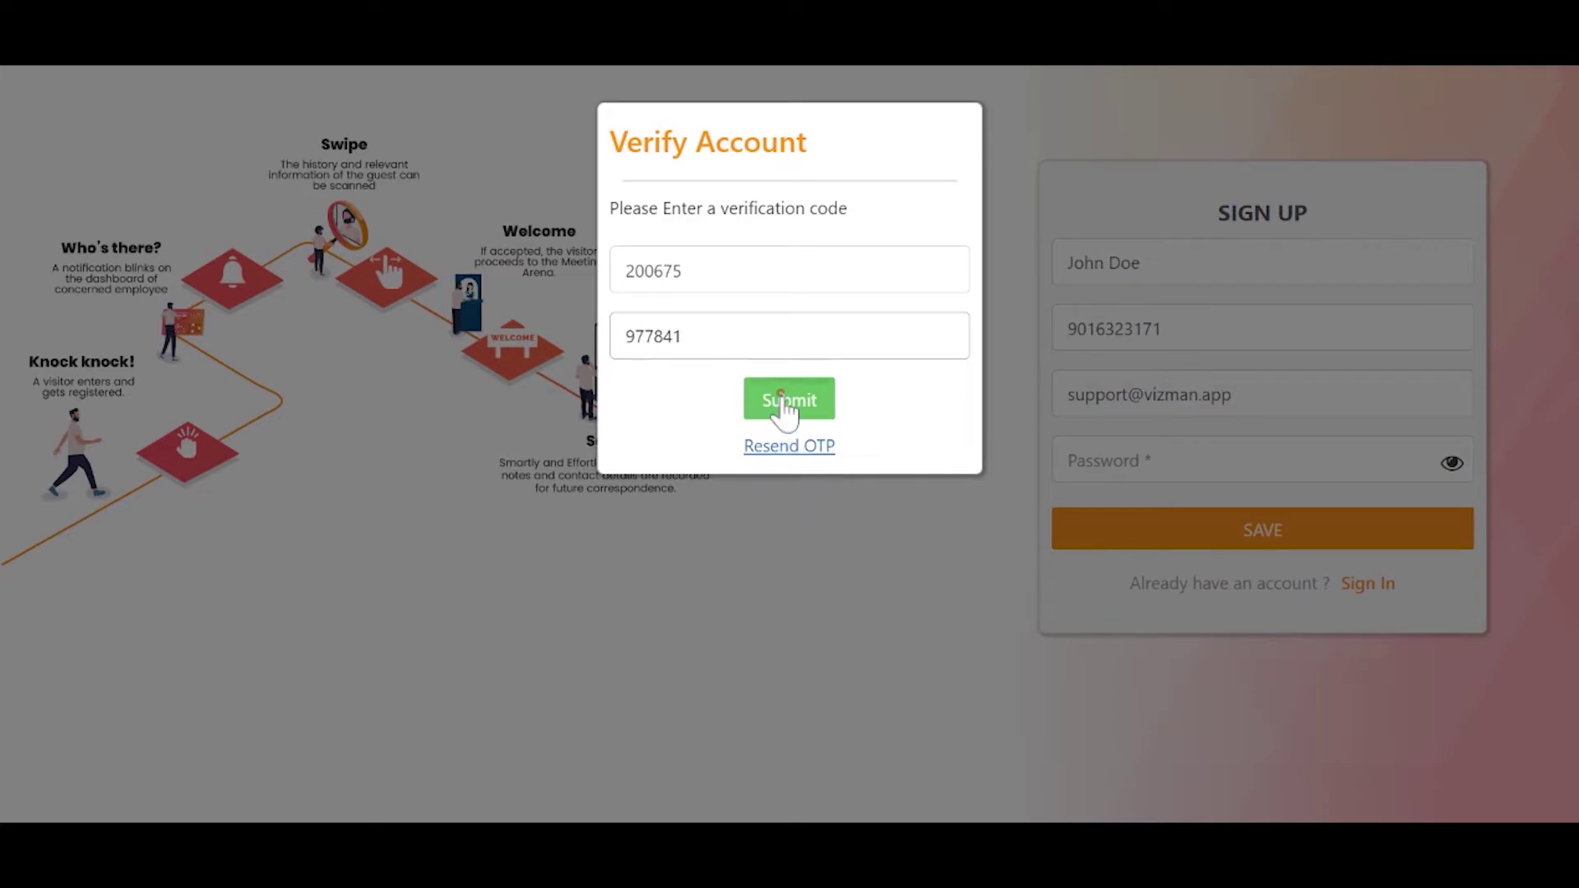
Submit the filled-in verification codes to verify the new VizMan account.
left_click(785, 403)
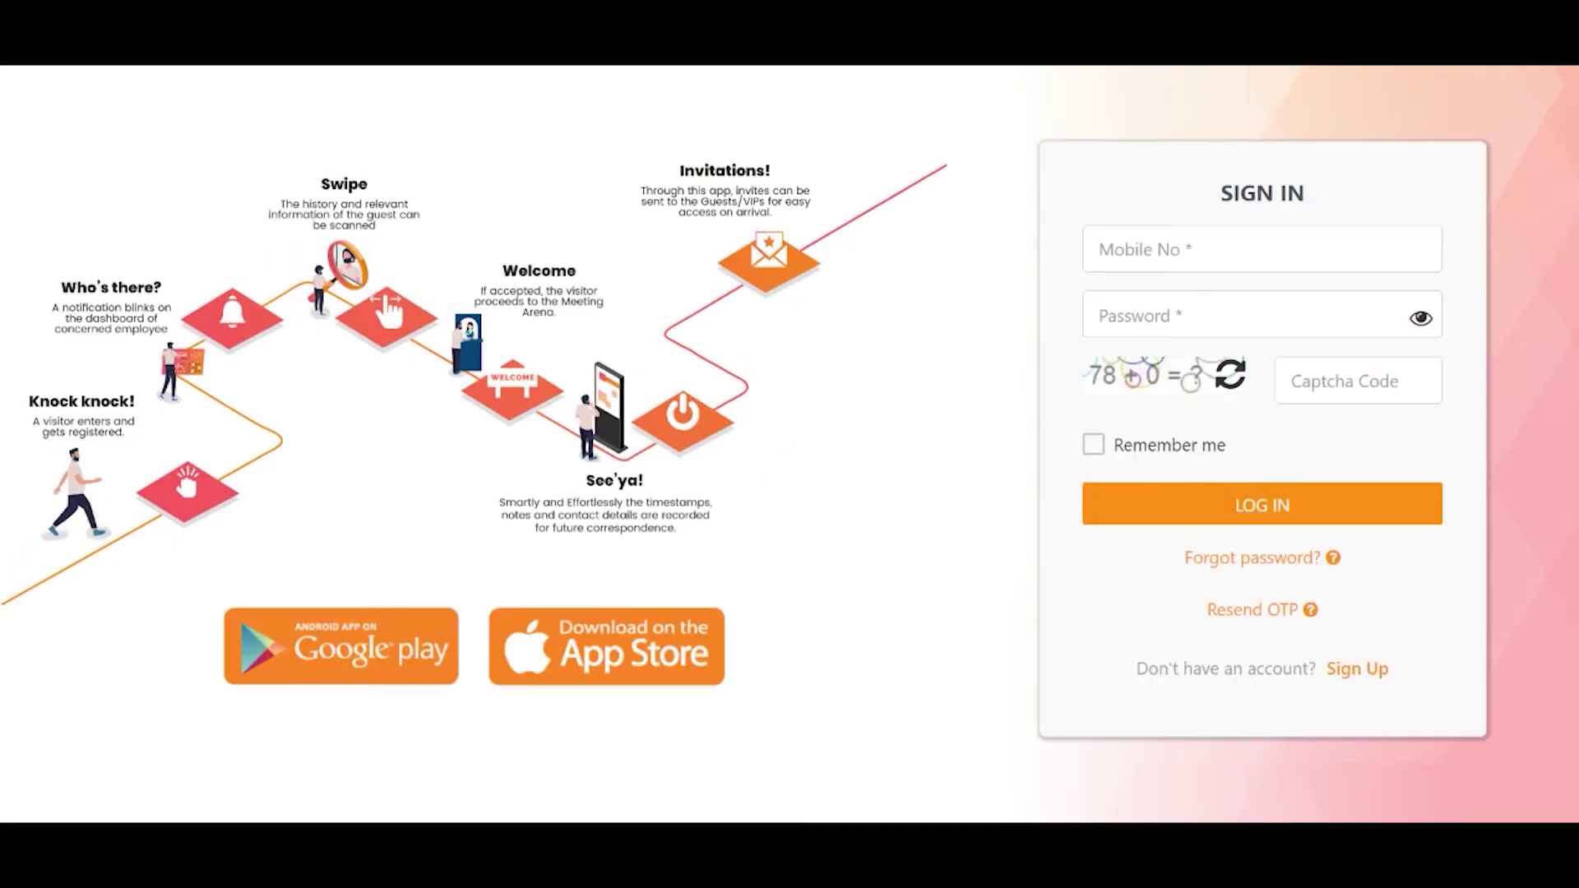
Sign in with the registered mobile number and the account password.
left_click(1133, 250)
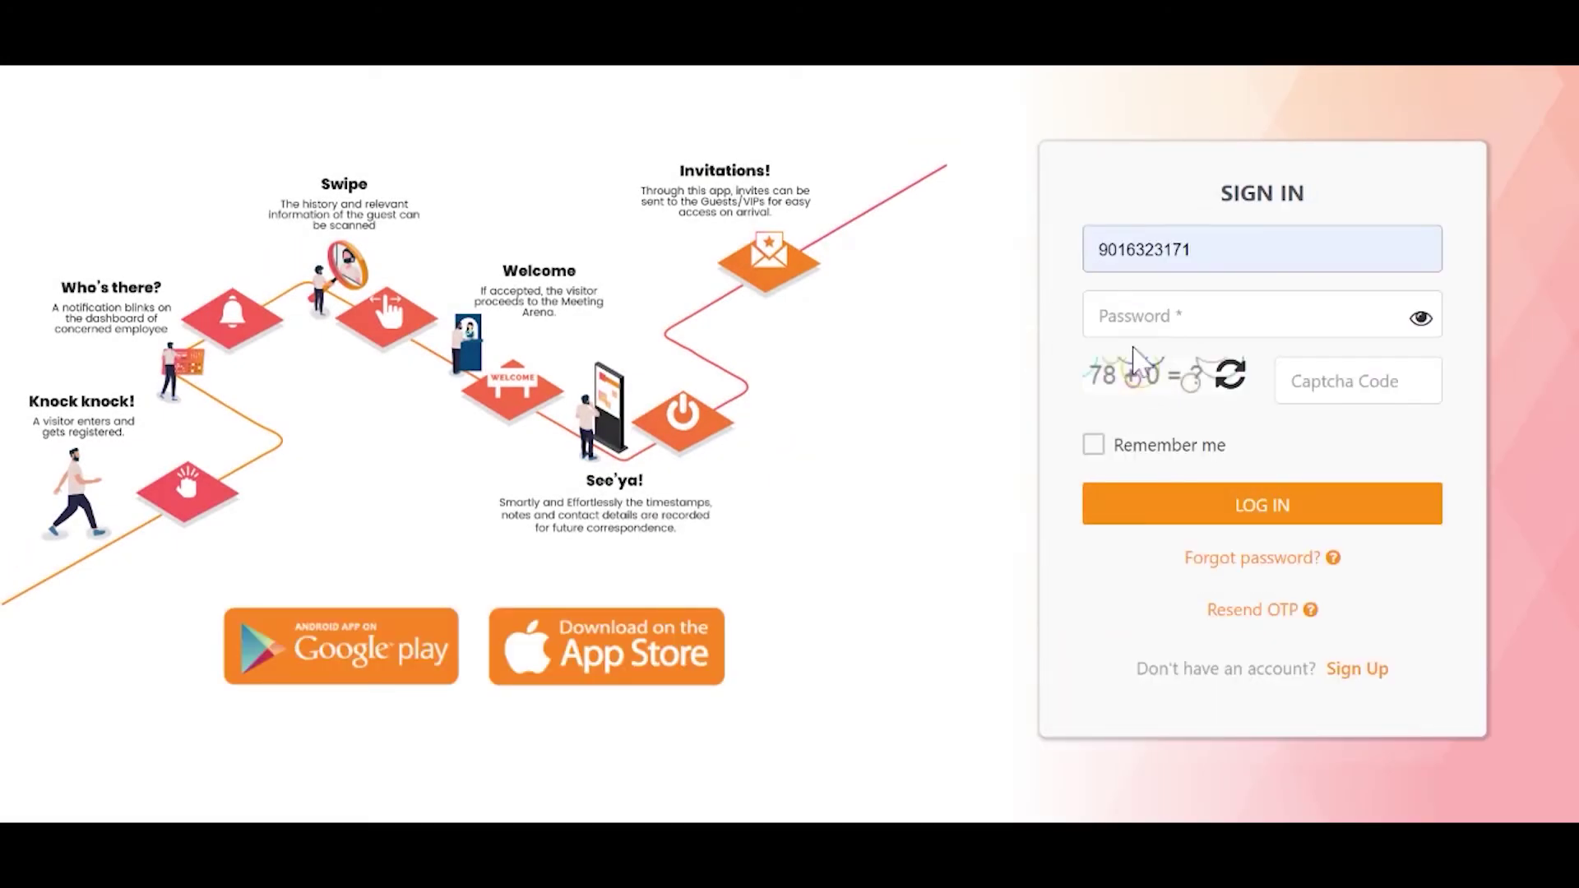
left_click(1133, 347)
key("Tab")
type("••••••")
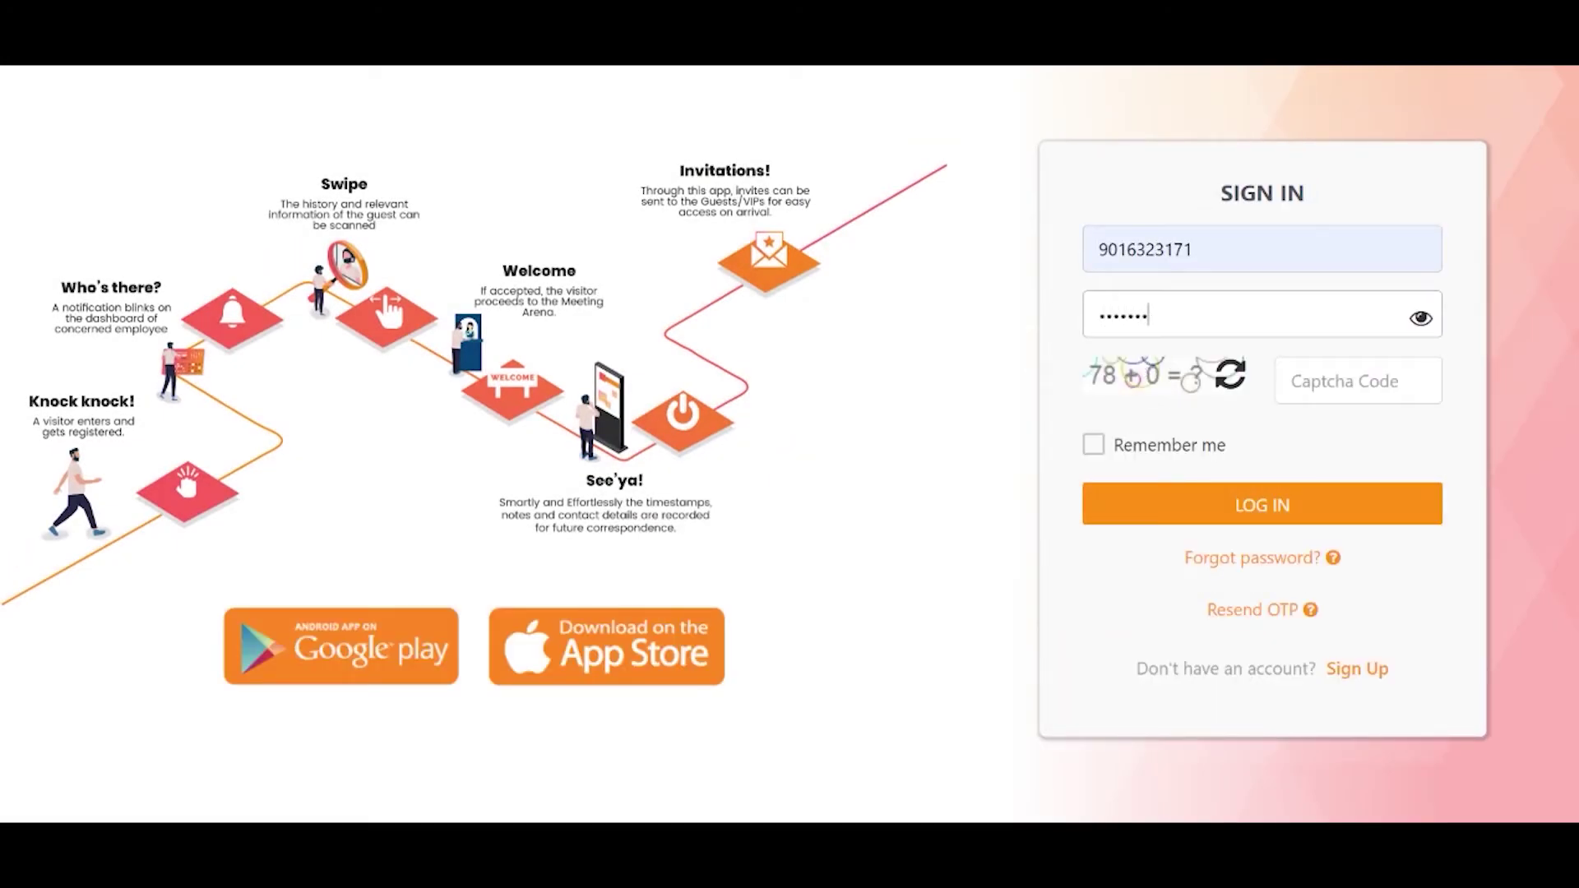
type("••")
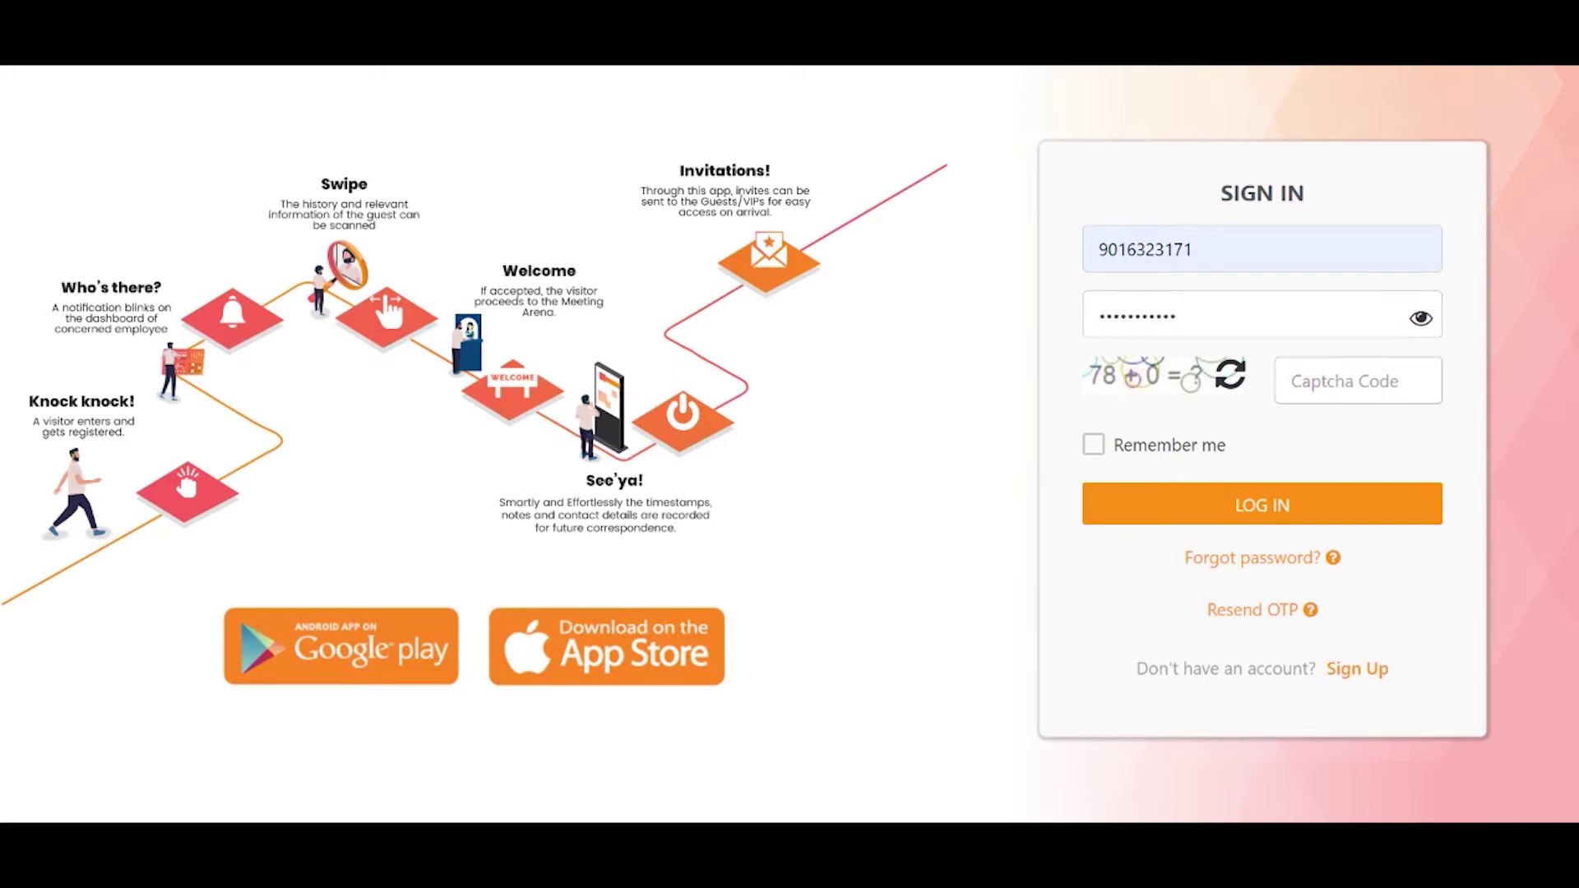
type("78")
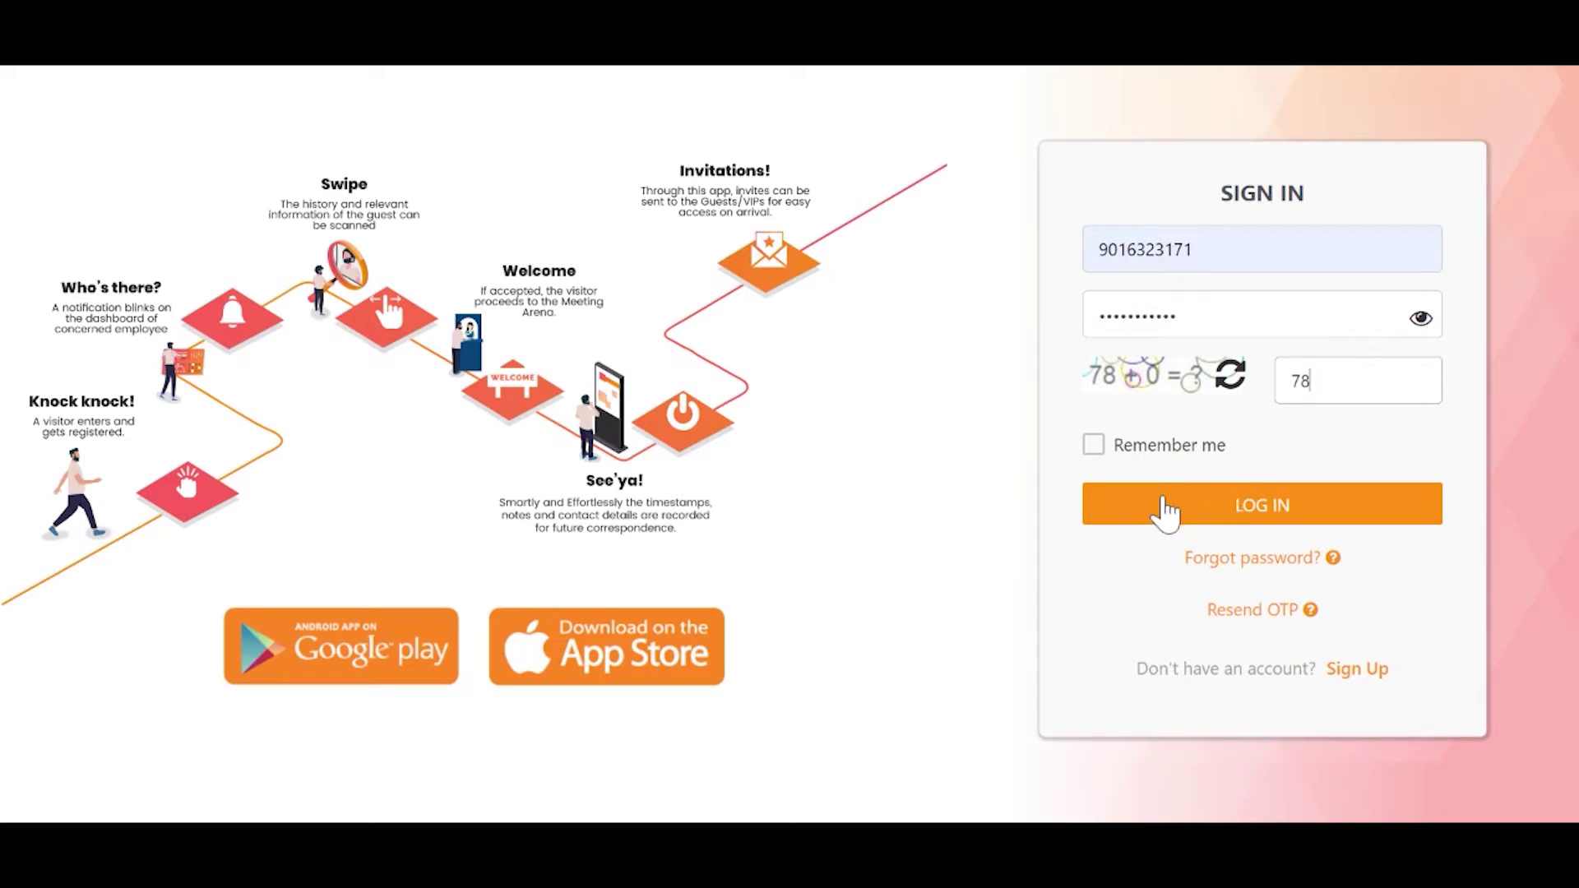
left_click(1162, 499)
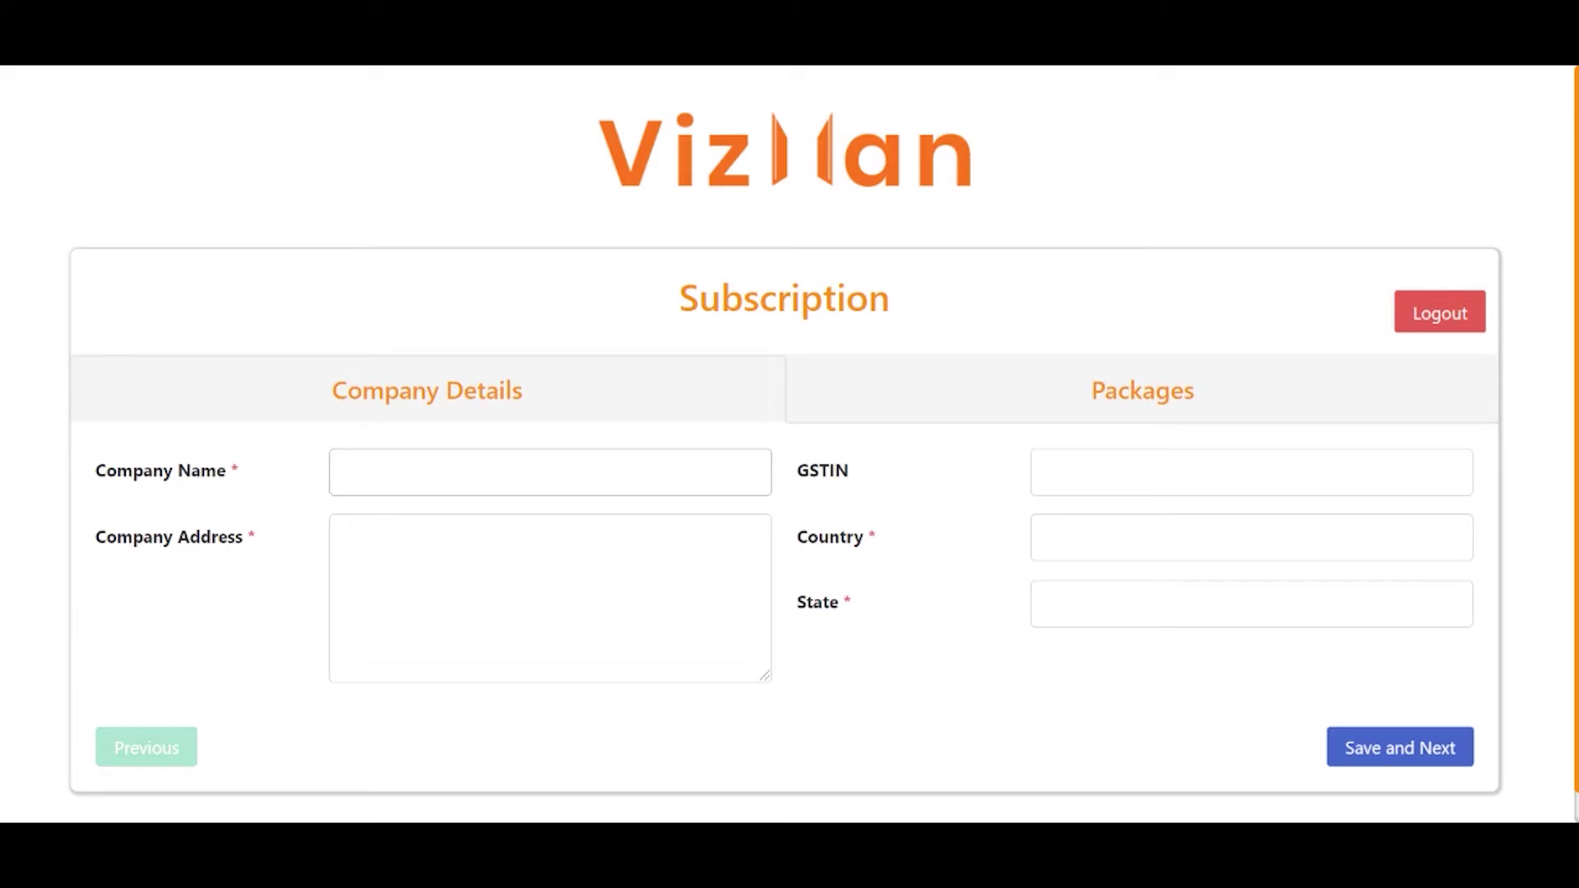
Enter company name 'Naapbooks Limited' and the company's Ellis Bridge address.
type("Naap")
key("BackSpace")
key("BackSpace")
key("BackSpace")
key("BackSpace")
type("Naapbooks Limited")
left_click(346, 537)
type("3rd Floo")
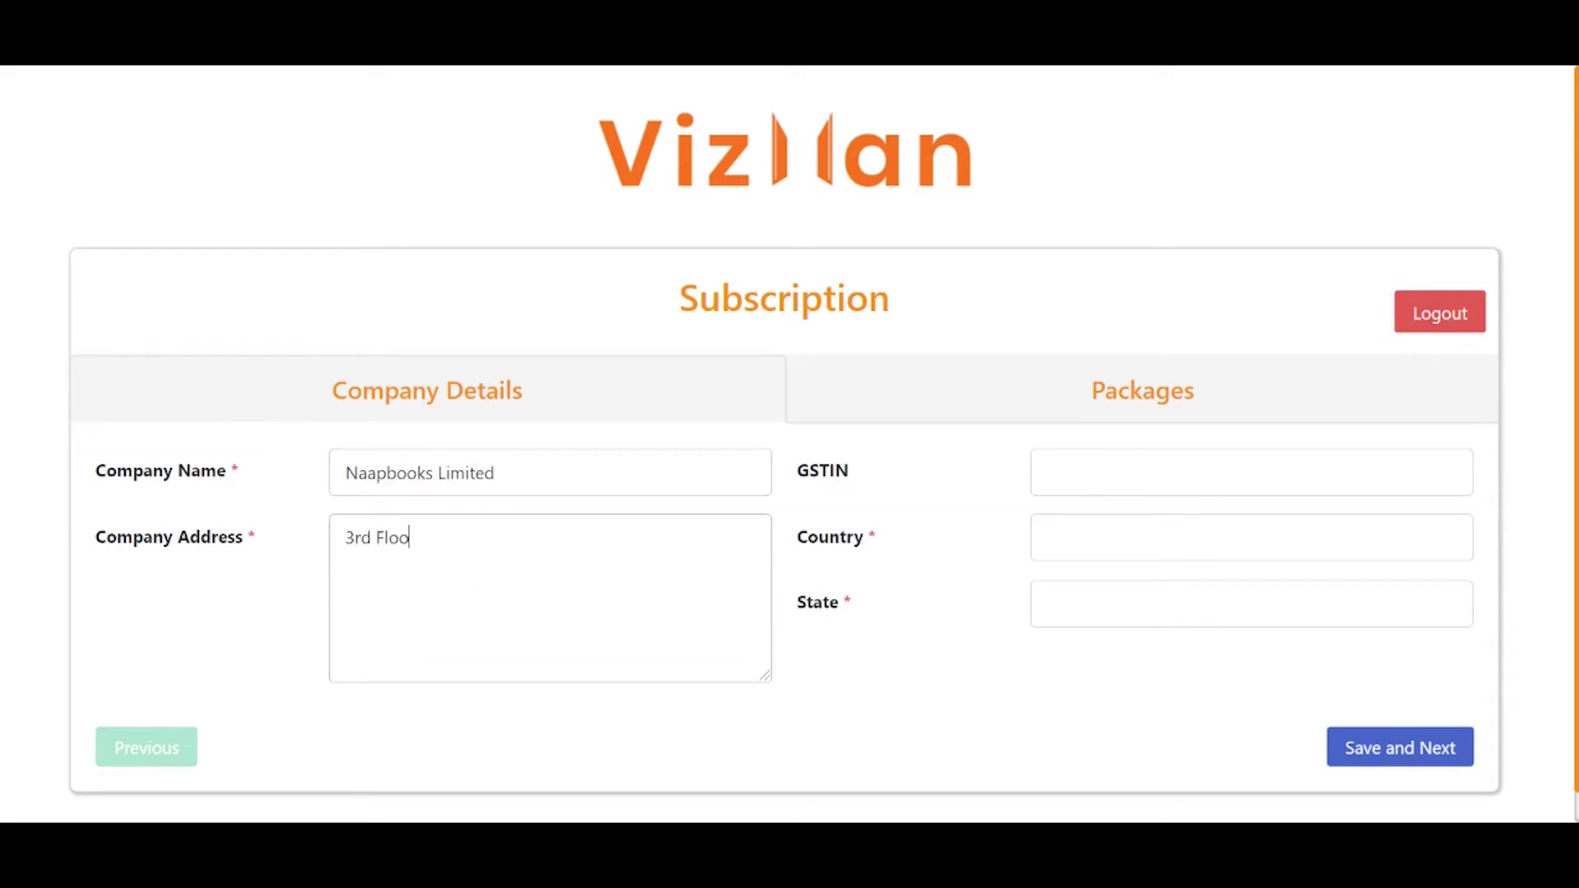
type("r, Broadway Business Center, La")
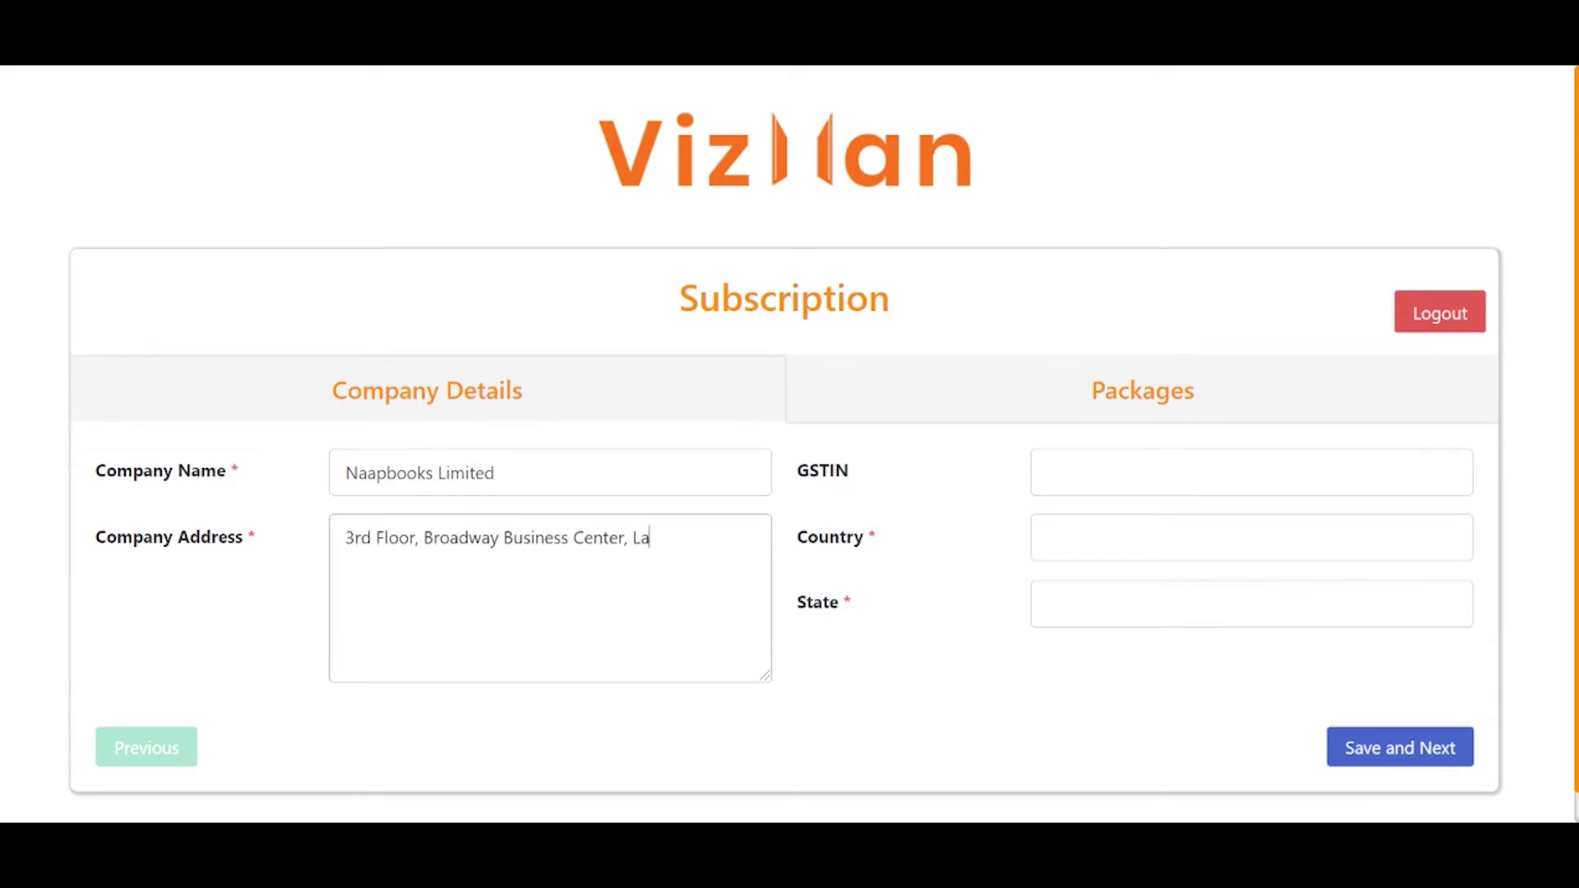
type("w Garden, Ellis Bridge")
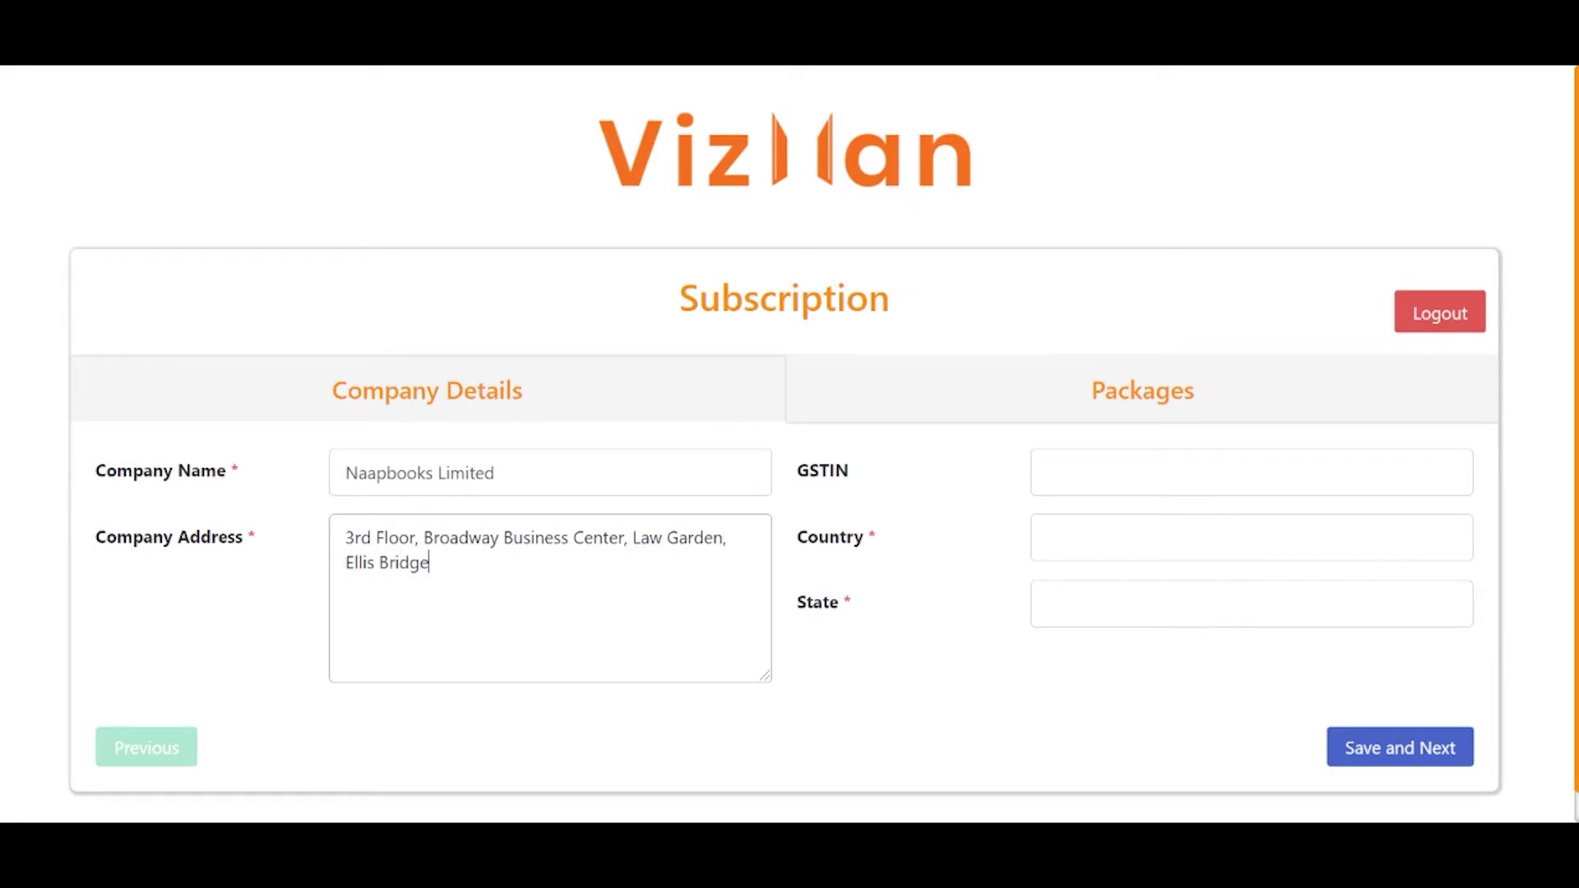
Add the company's GSTIN, country India and state Gujarat, then save the details.
left_click(1061, 473)
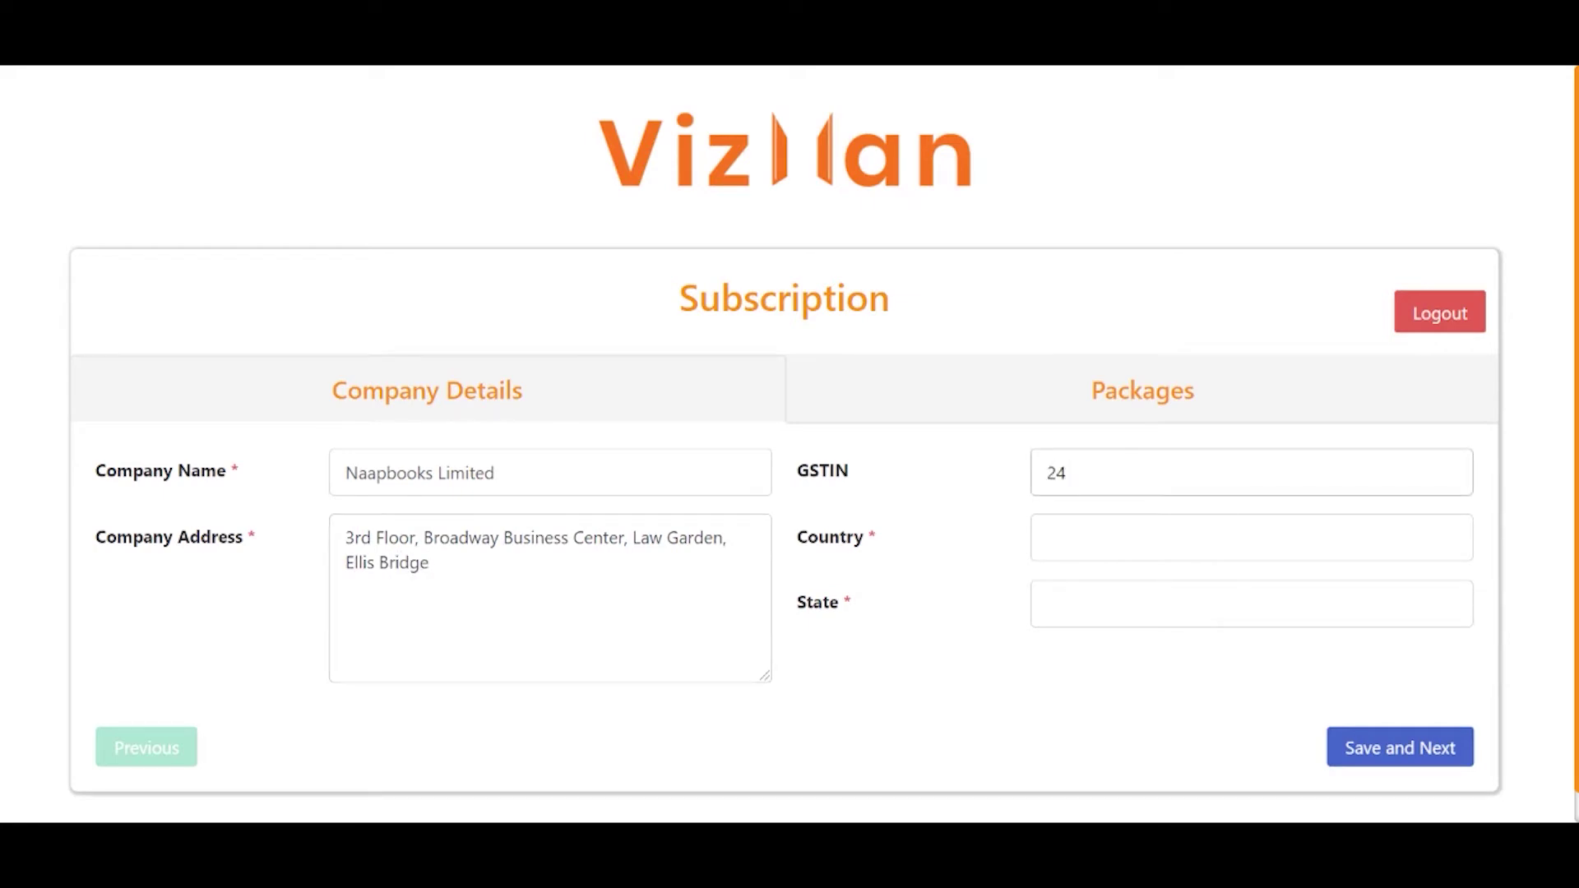
key("Tab")
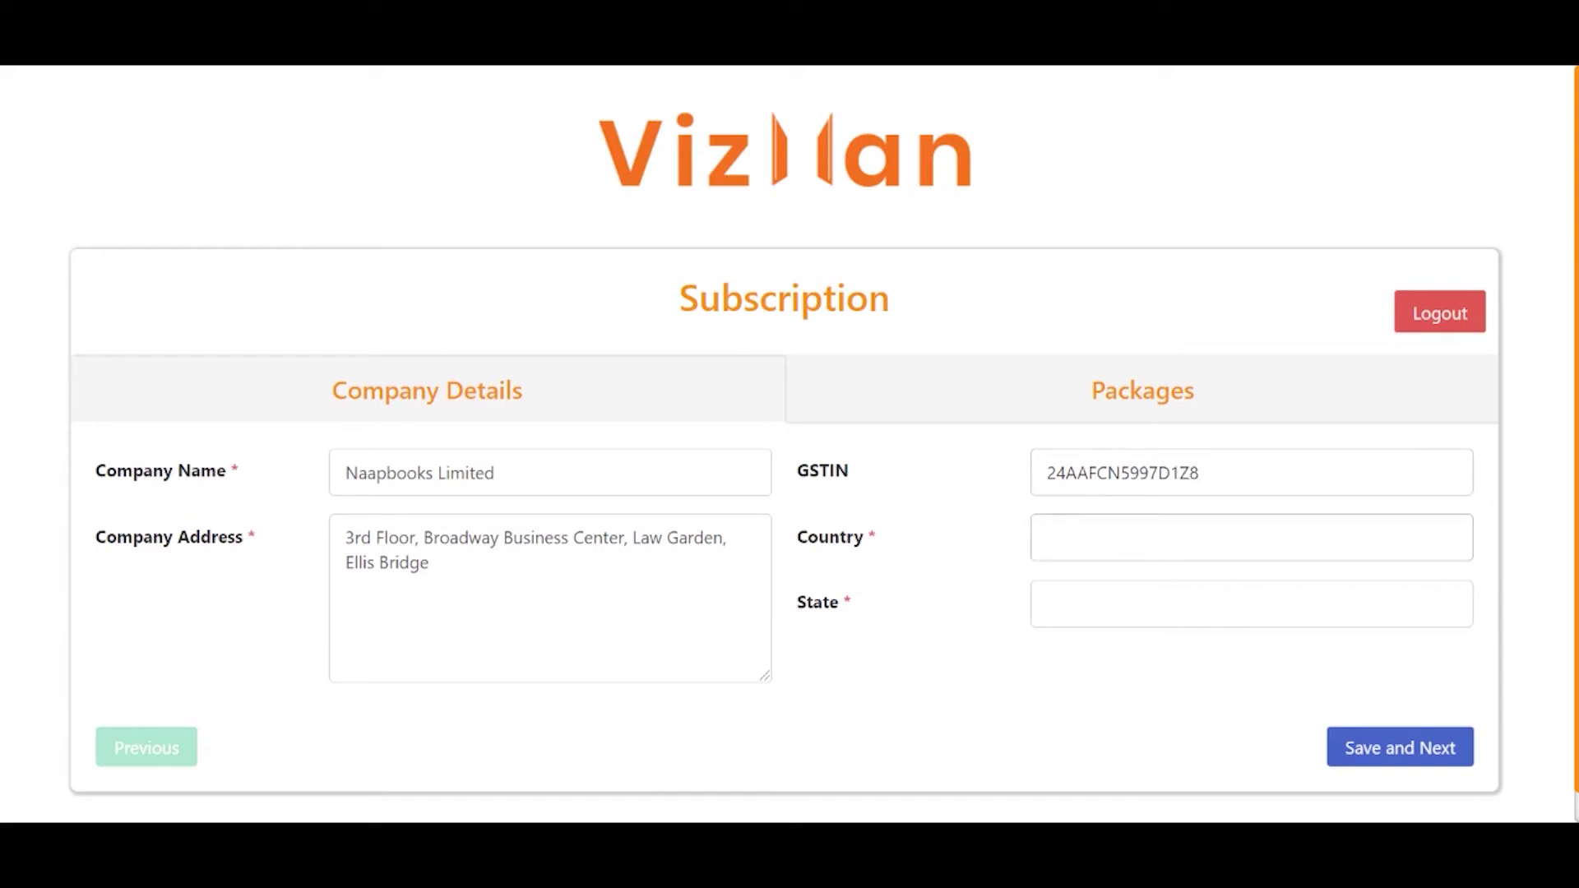
key("Tab")
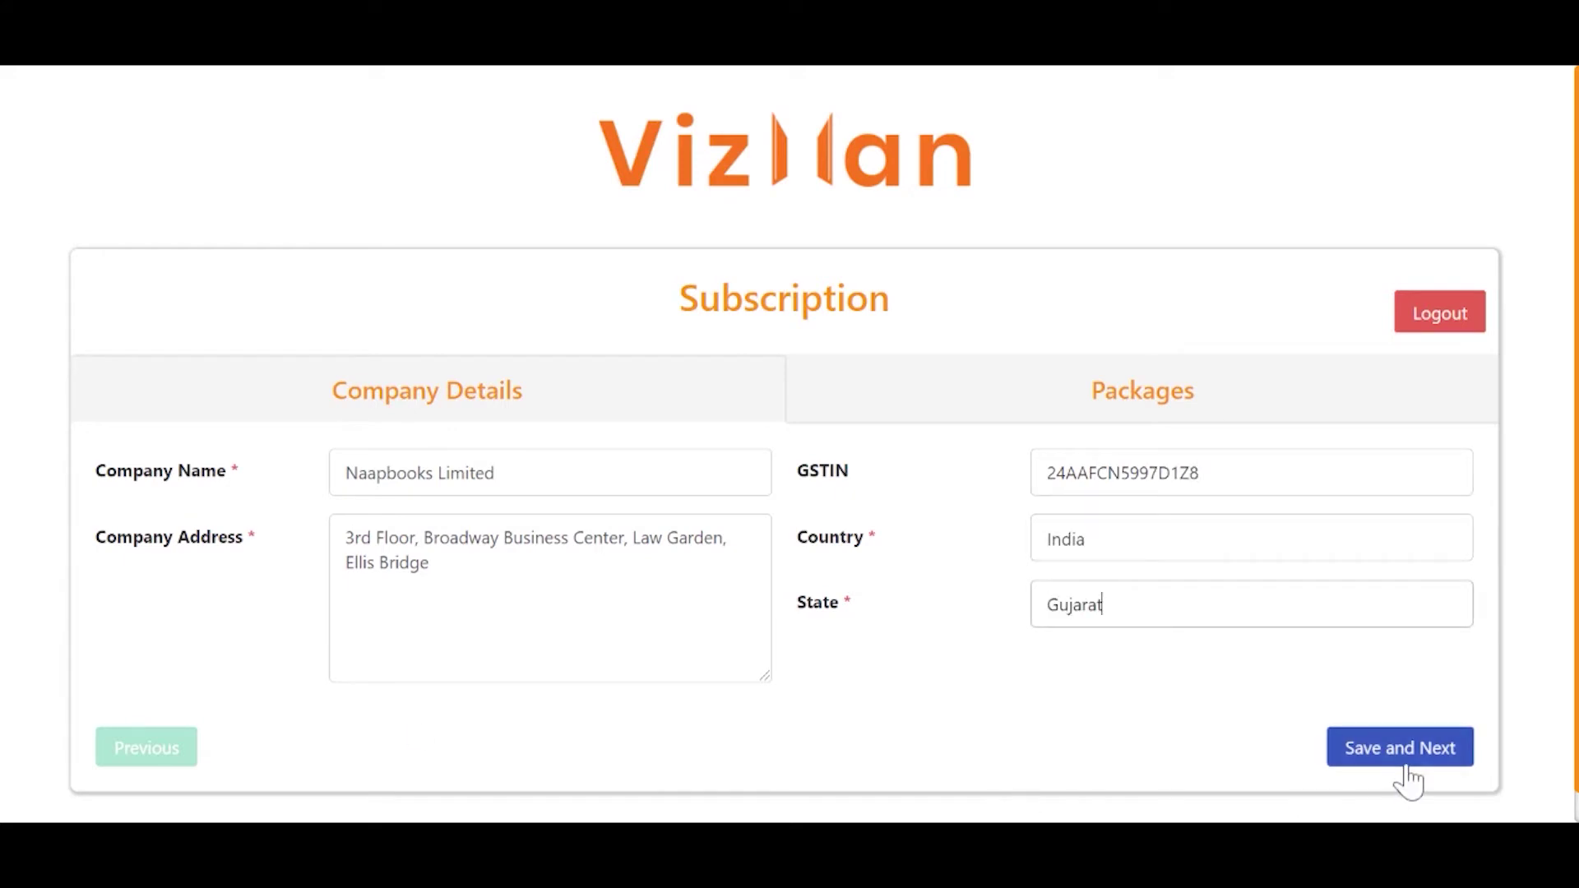
left_click(1400, 757)
scroll(1413, 779, "down", 2)
Compare the annual package prices and sign up for the Free 7-day plan.
scroll(1414, 779, "down", 2)
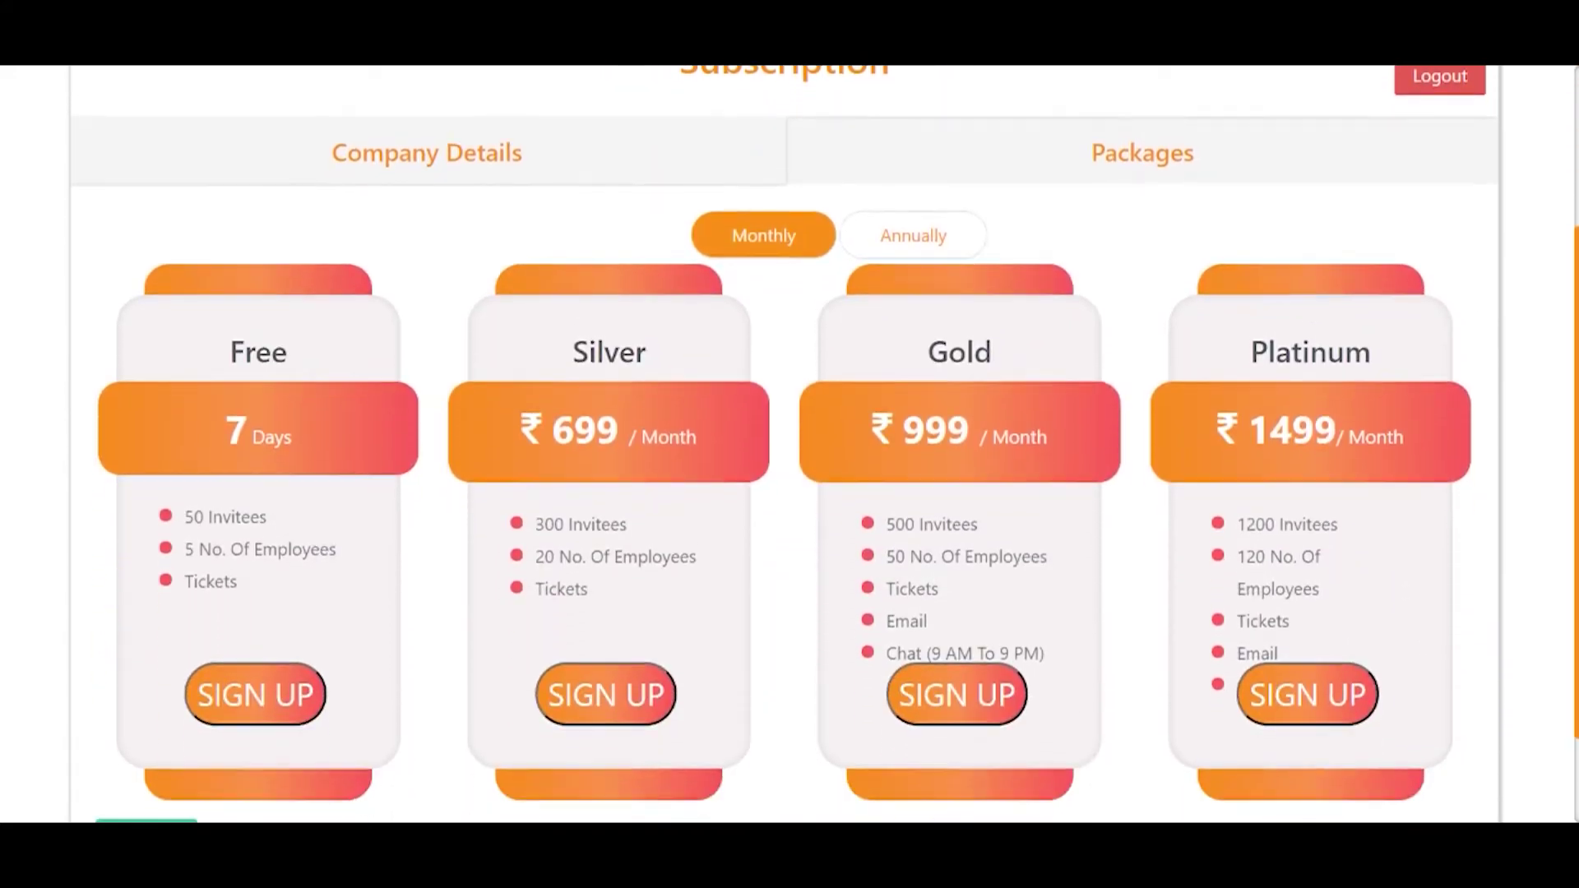
scroll(785, 492, "up", 2)
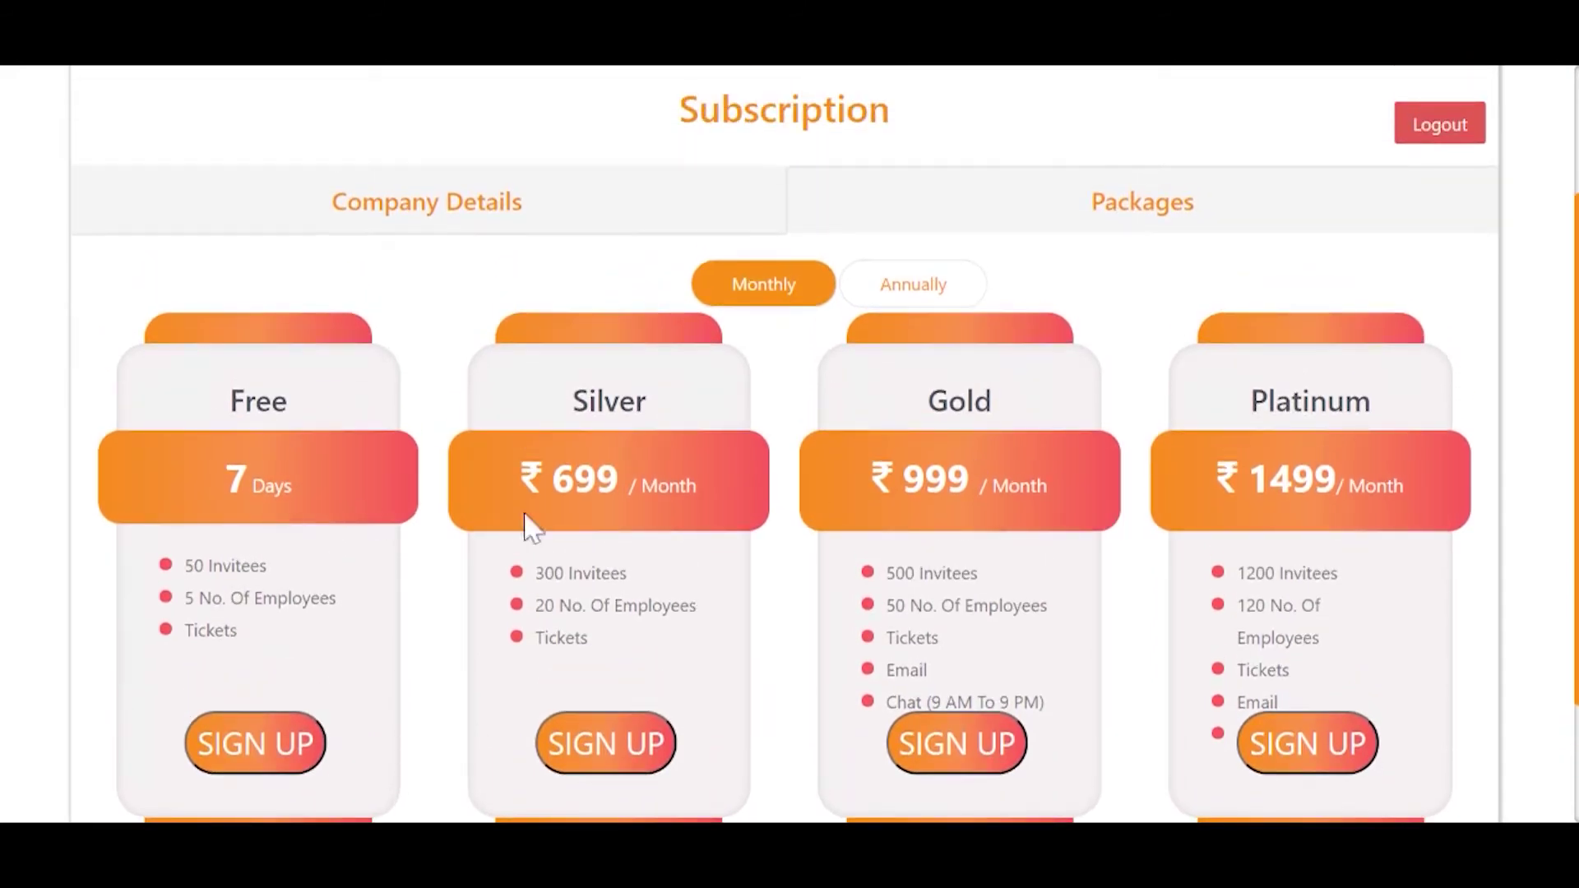
left_click(911, 283)
scroll(910, 299, "up", 3)
scroll(782, 669, "down", 3)
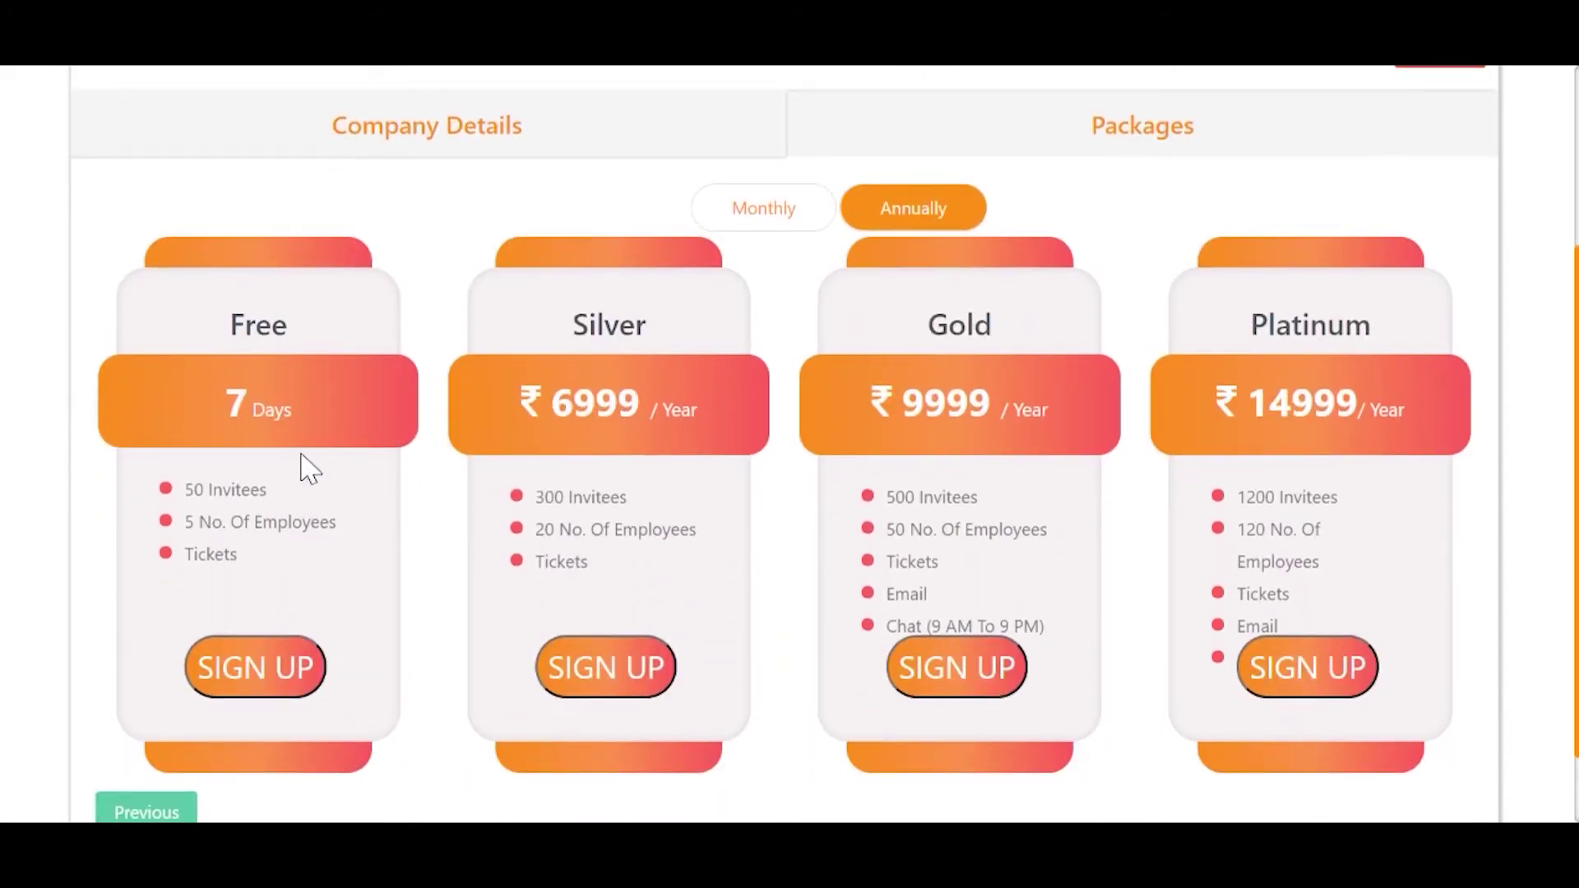
left_click(271, 677)
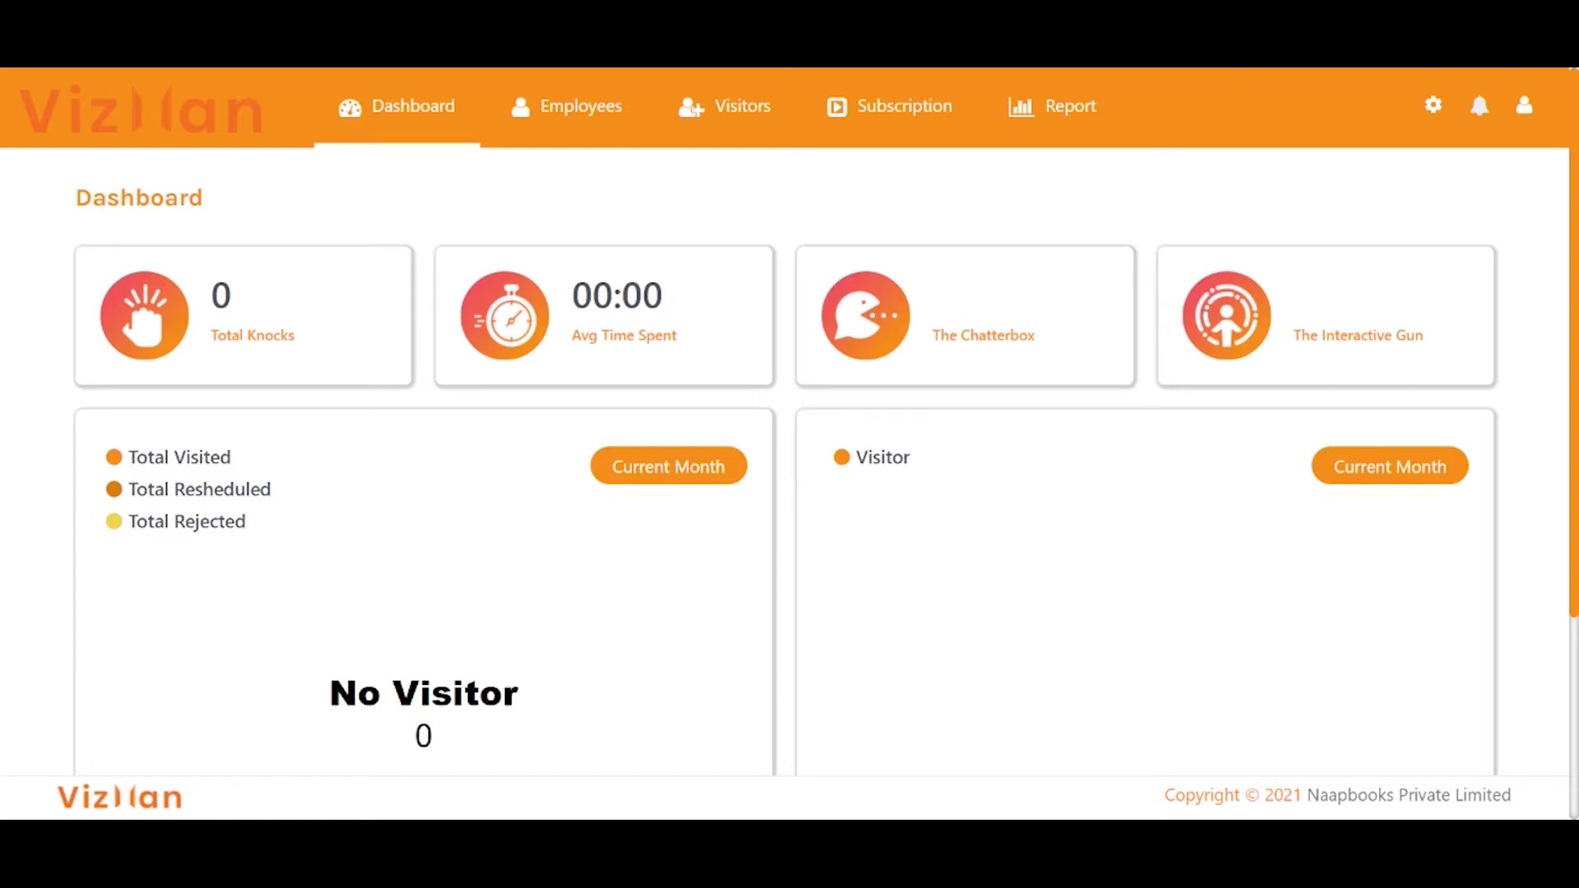
scroll(1151, 494, "down", 2)
scroll(904, 534, "up", 1)
scroll(621, 580, "down", 3)
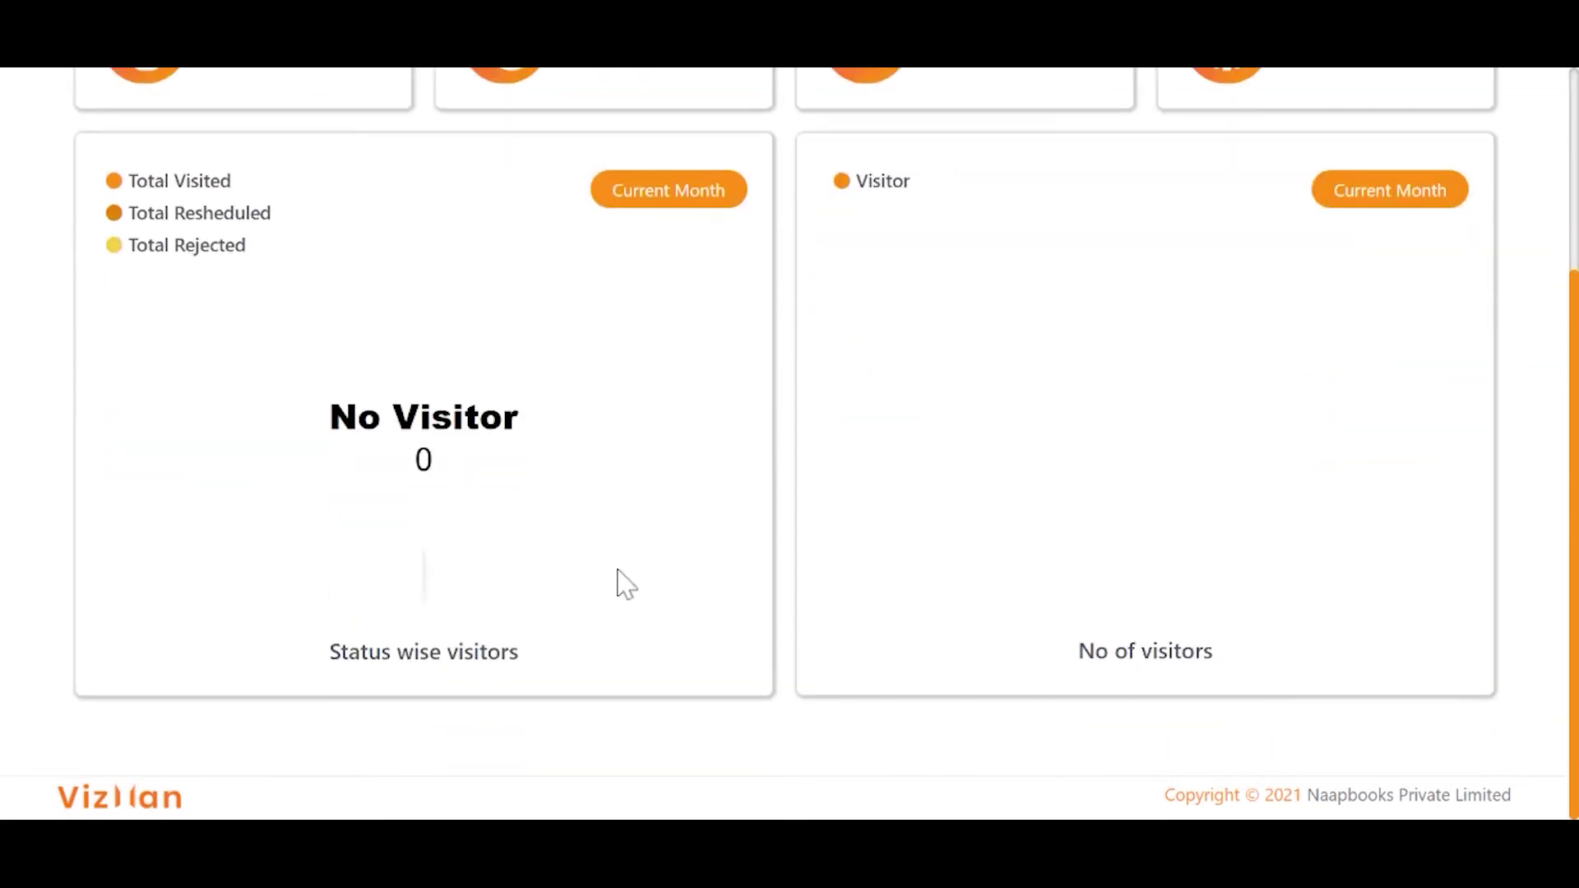
scroll(1354, 359, "up", 4)
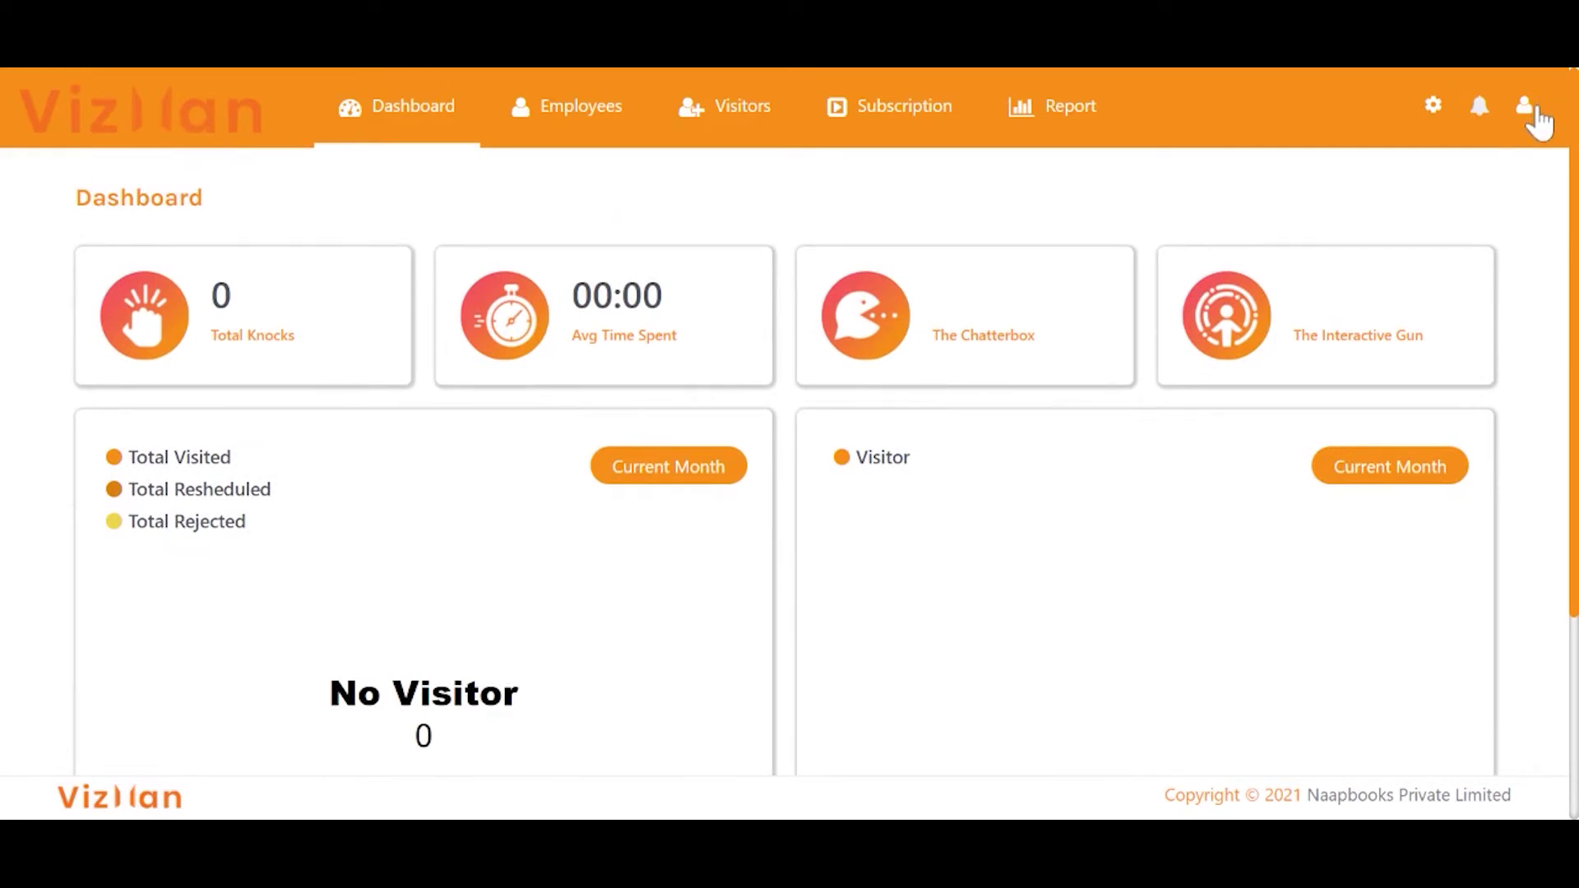
In the company profile, set City to Ahmedabad and tag line 'Emanging Technology' with the nbl logo.
left_click(1524, 107)
left_click(1467, 169)
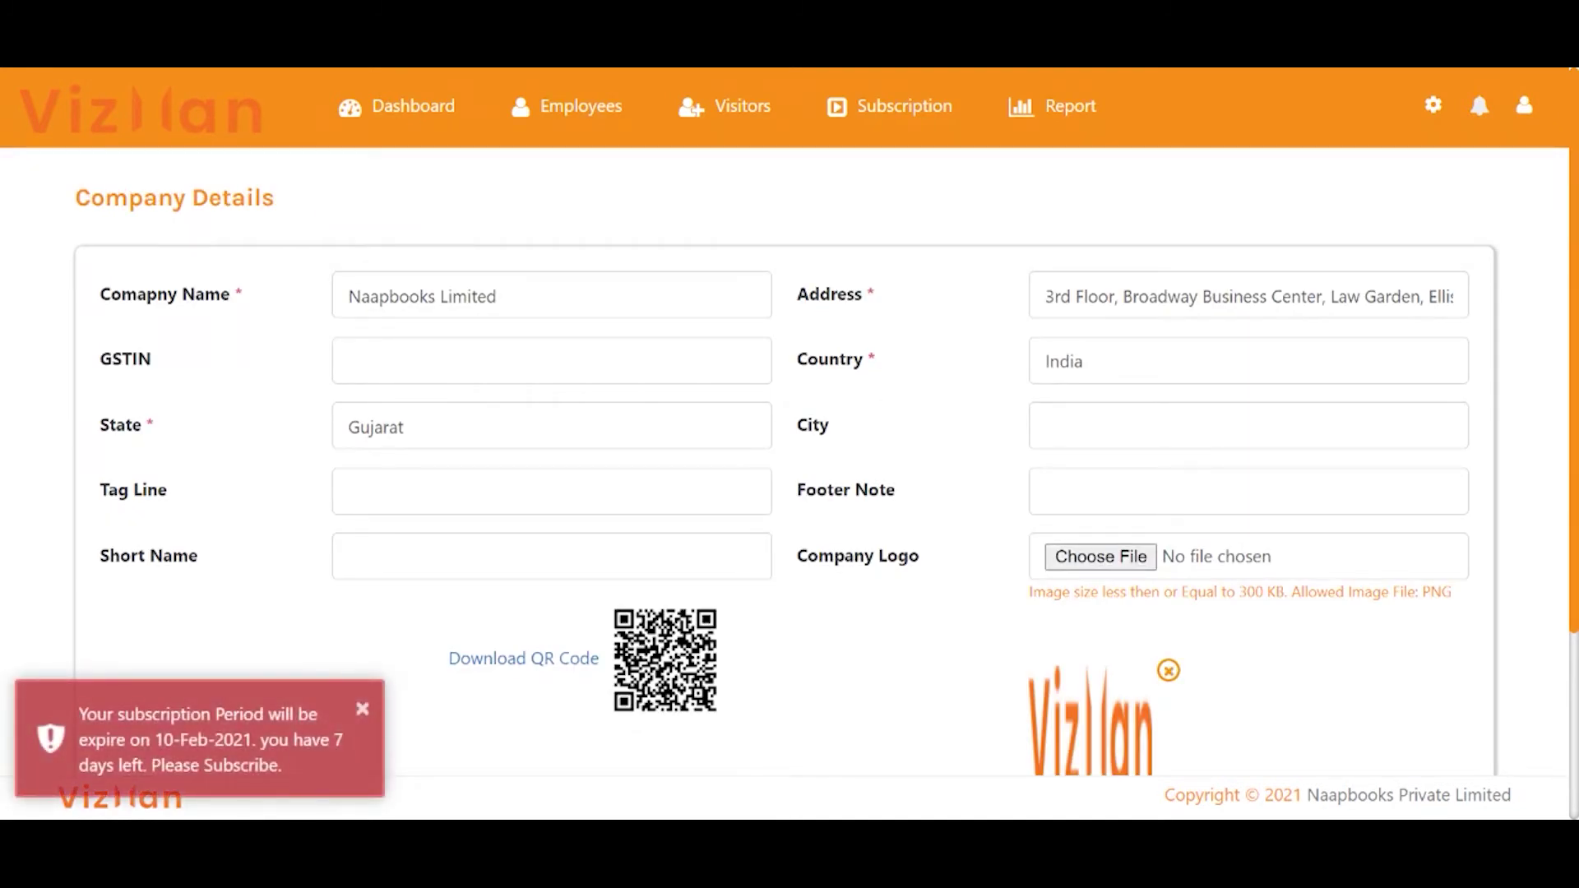
type("Ahmedabad")
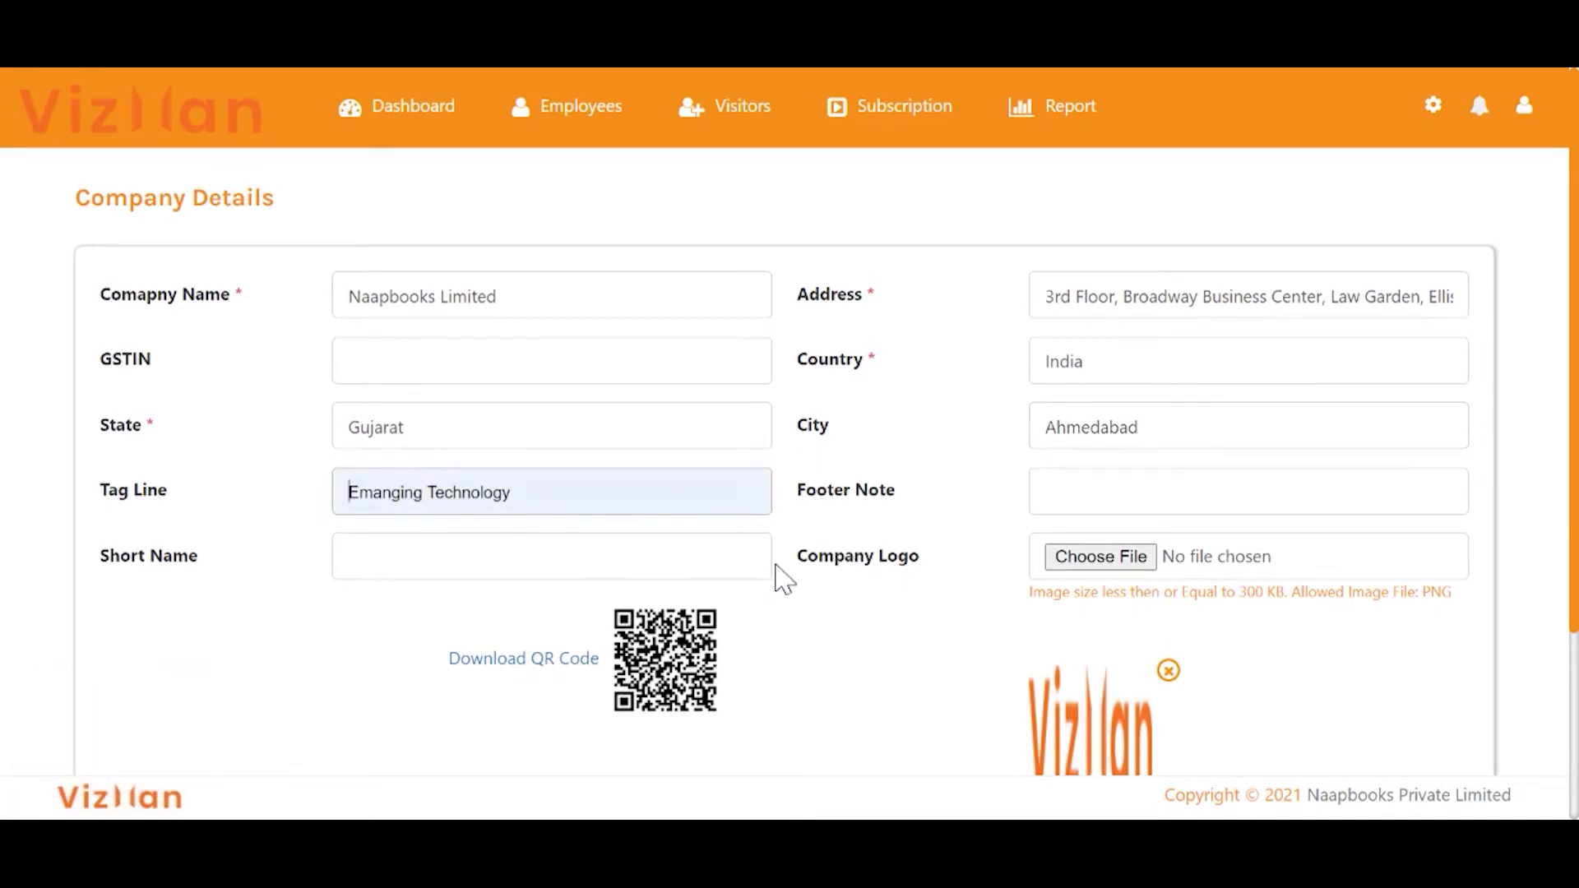
left_click(677, 551)
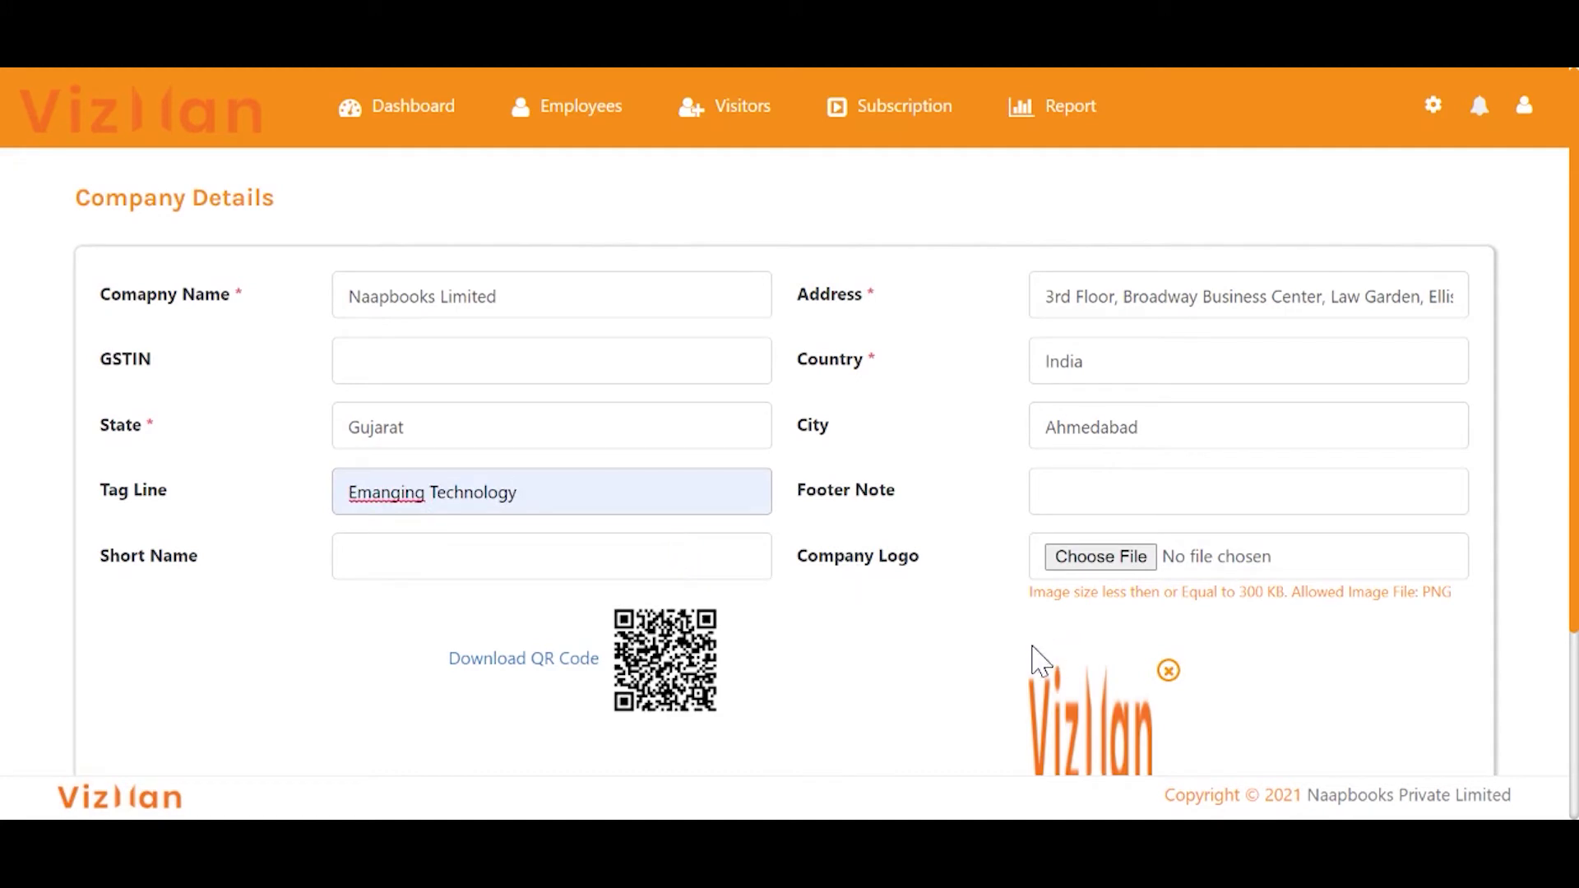
scroll(1172, 674, "down", 2)
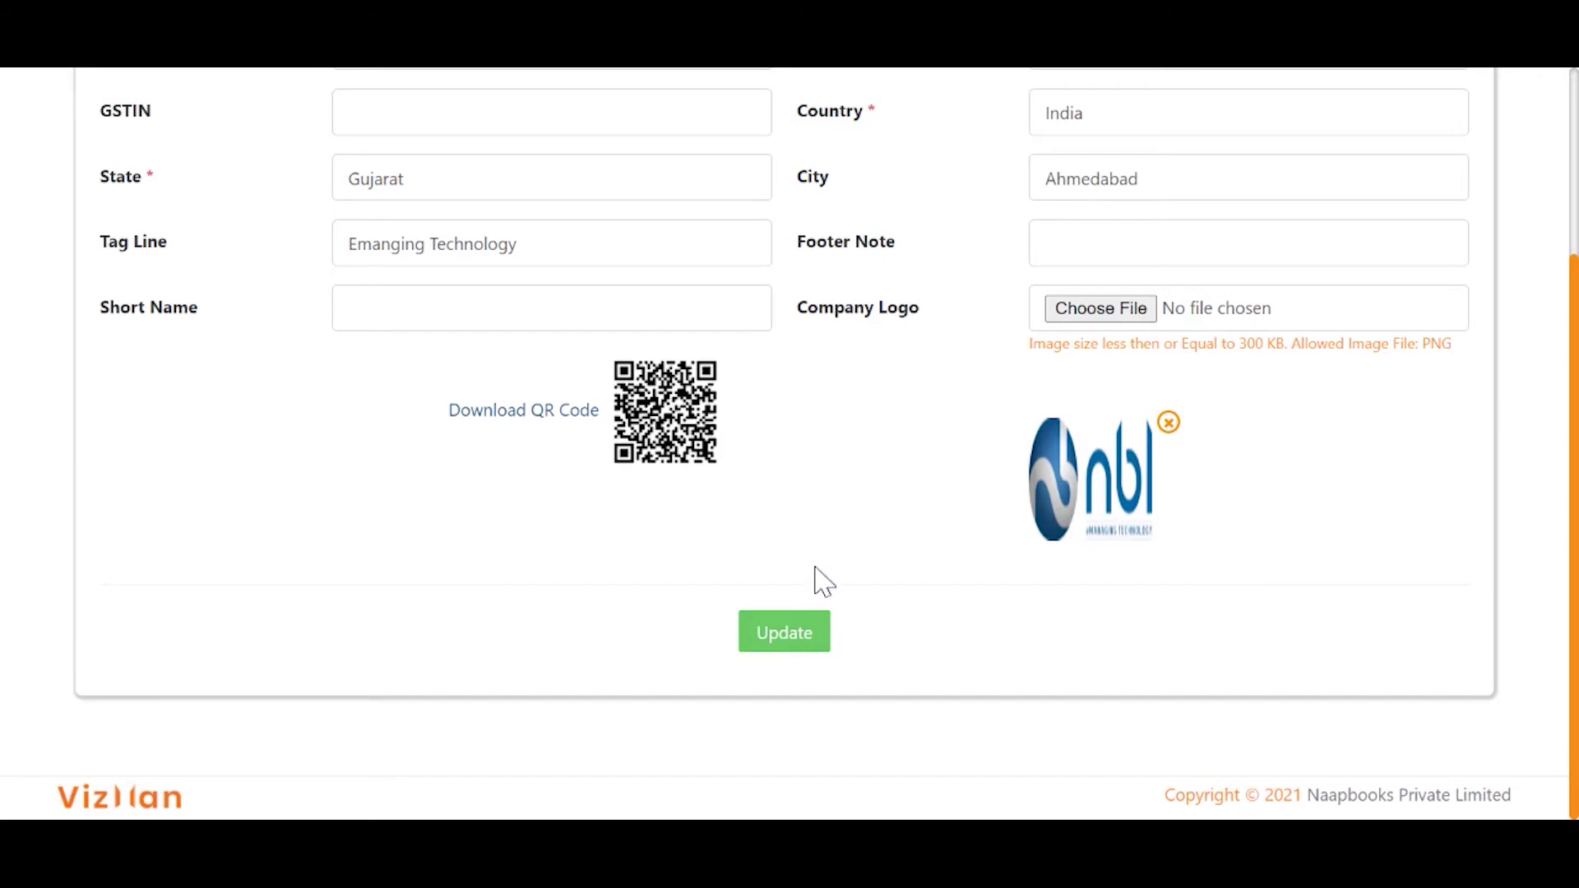
scroll(817, 581, "up", 3)
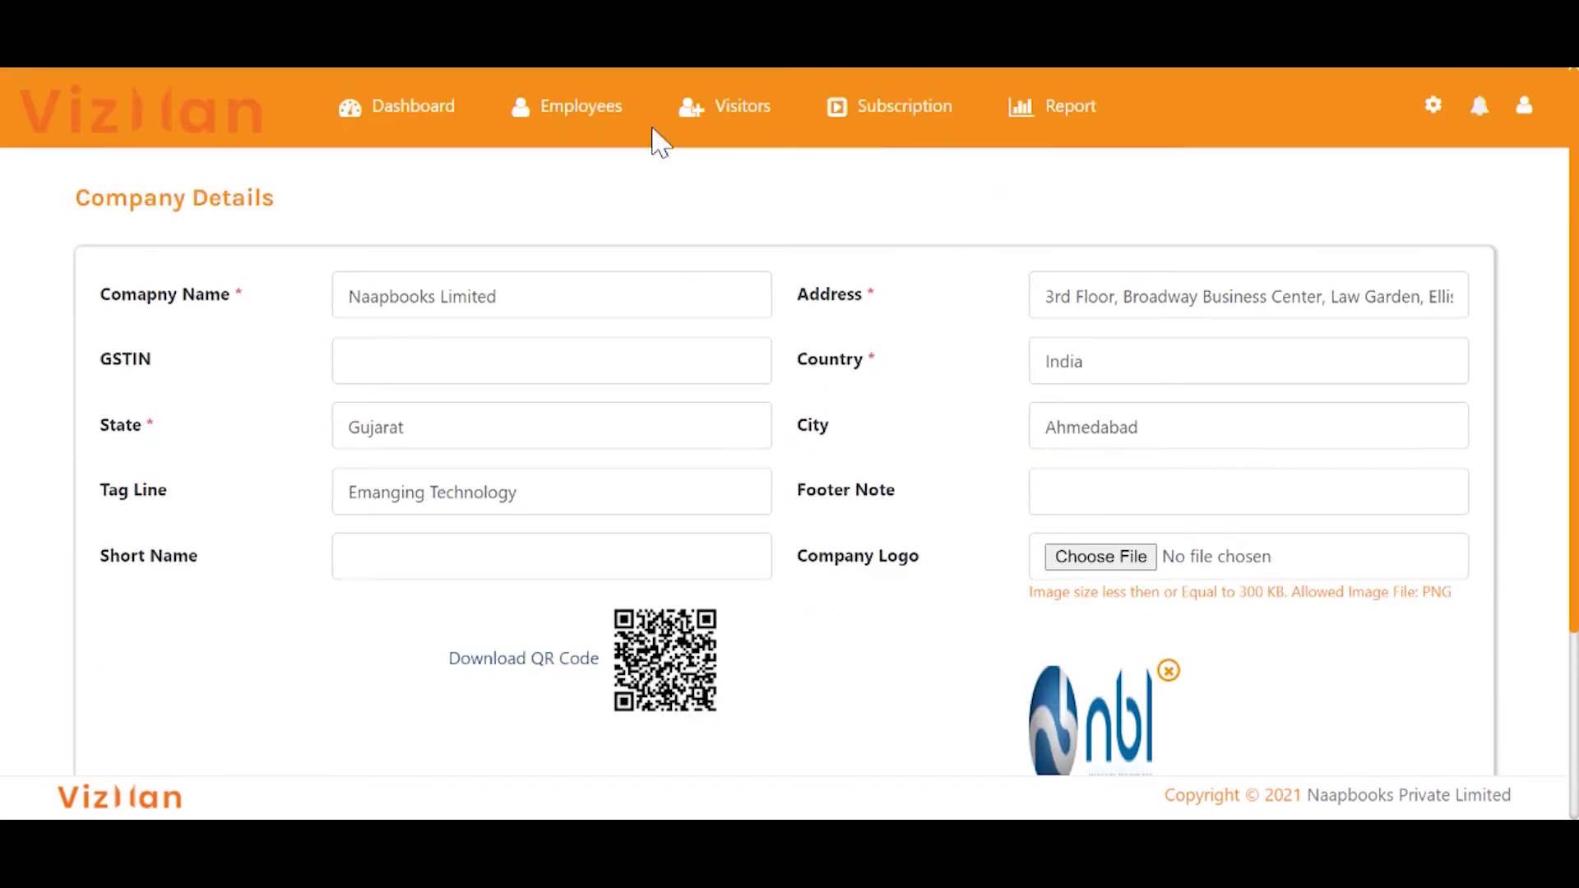
Enable the Email, Company, Purpose and Address visitor fields in Field Settings.
left_click(1433, 105)
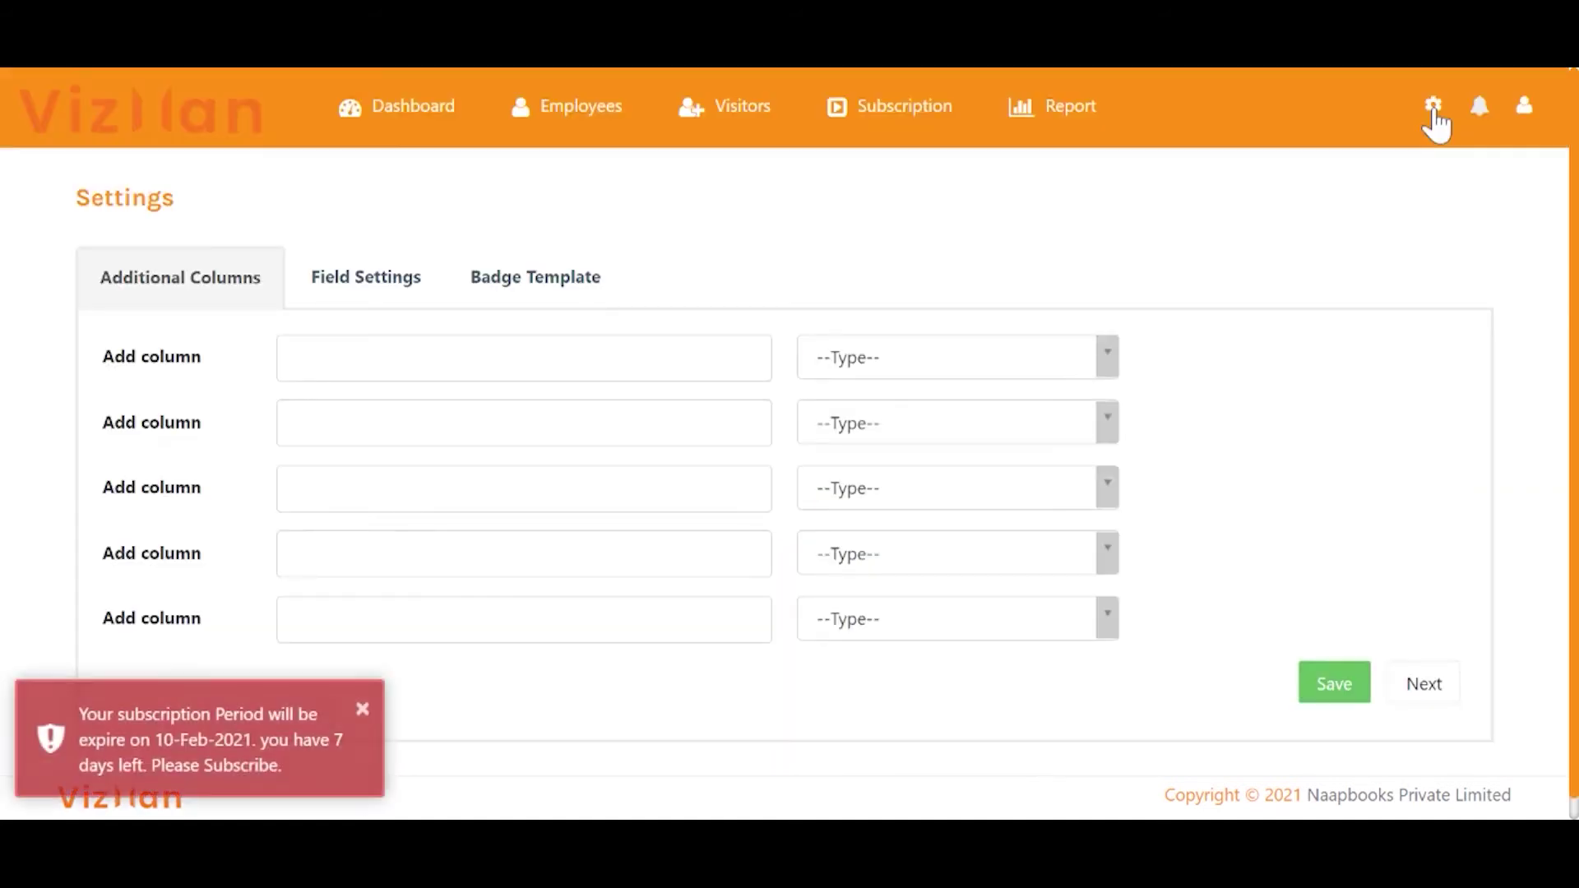
left_click(398, 280)
scroll(511, 430, "down", 3)
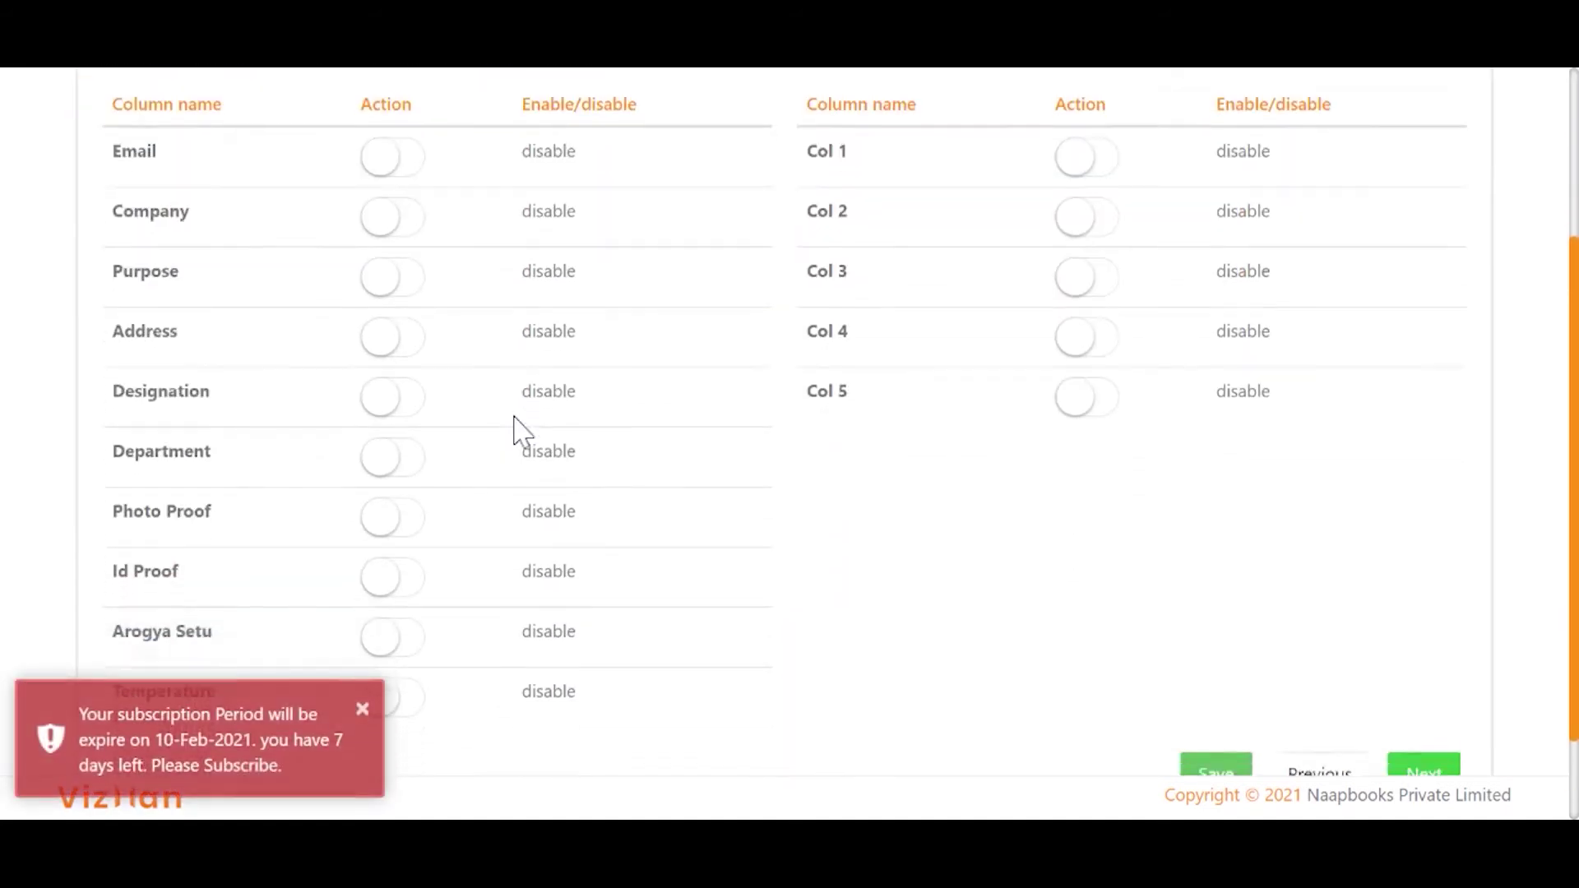
scroll(510, 429, "up", 1)
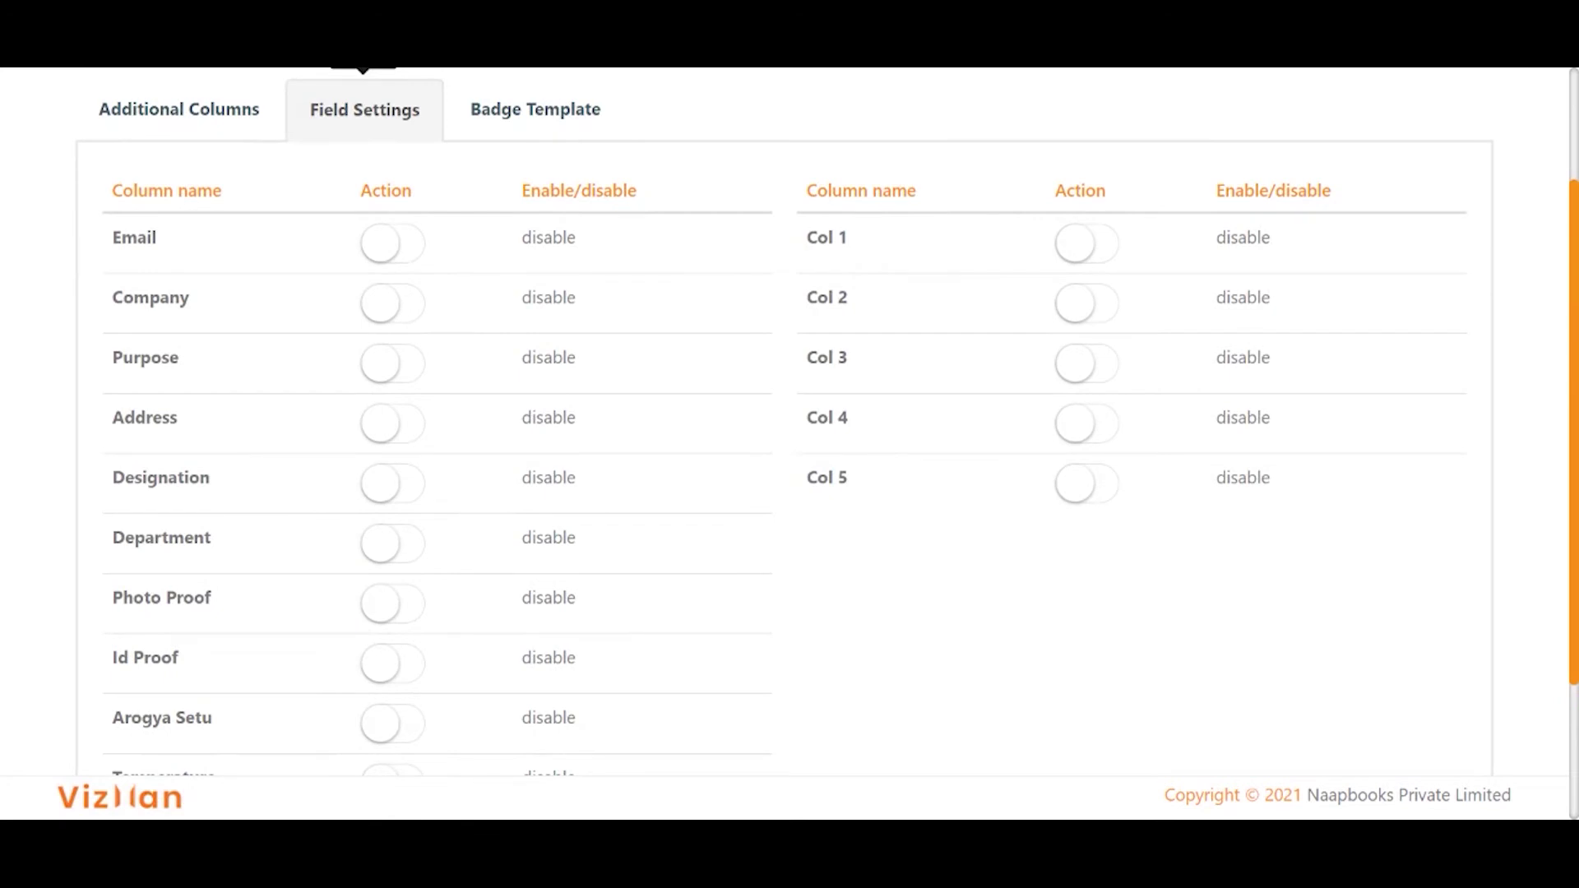
scroll(380, 411, "up", 2)
left_click(380, 411)
scroll(494, 472, "down", 2)
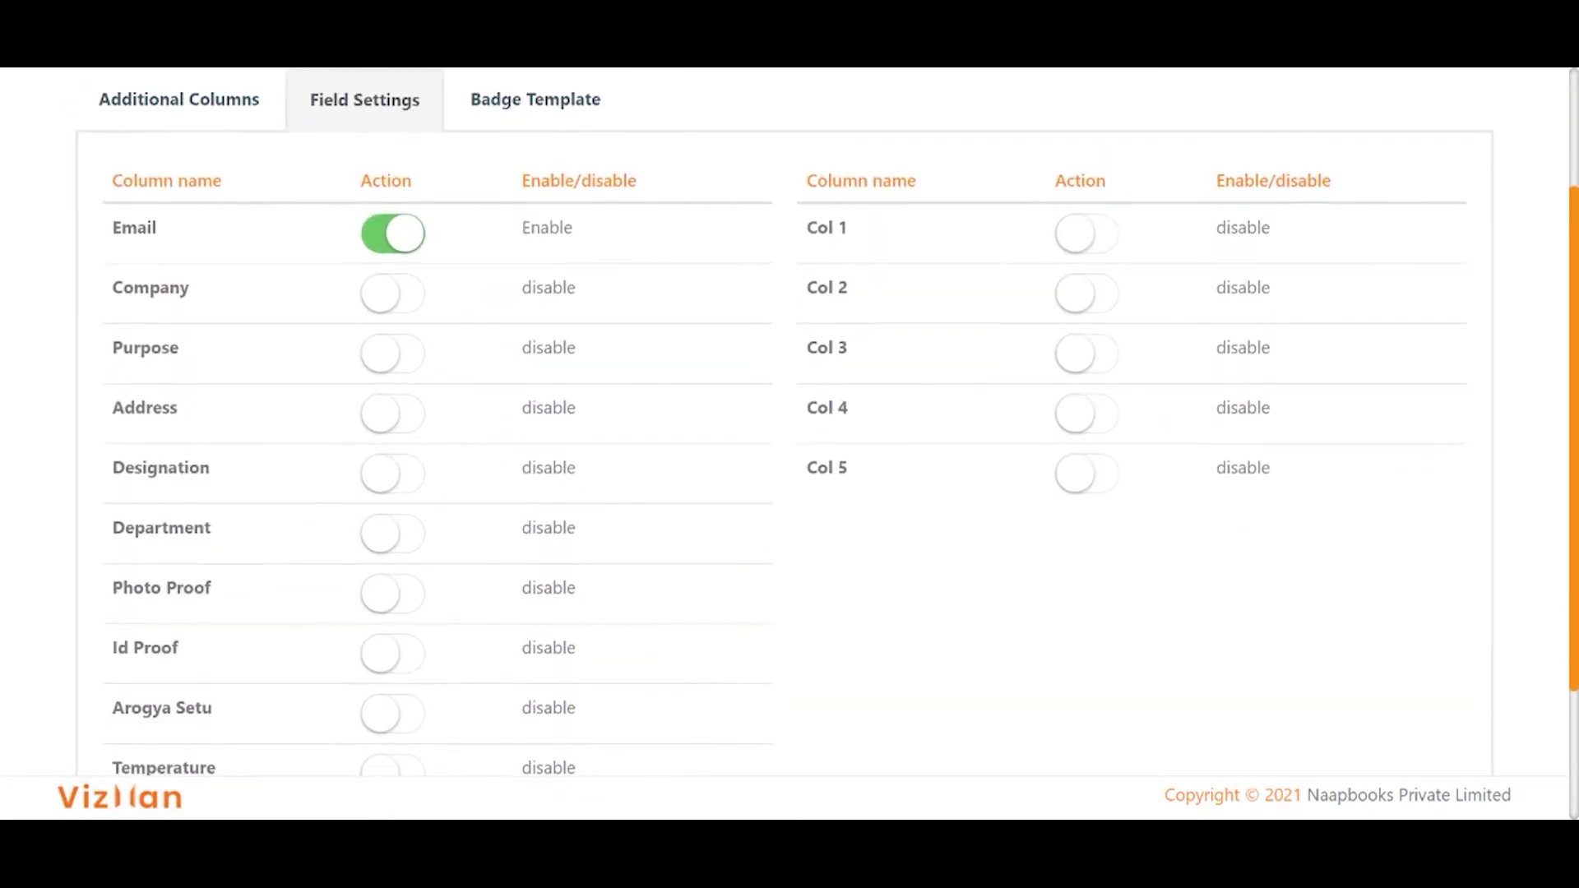
left_click(391, 313)
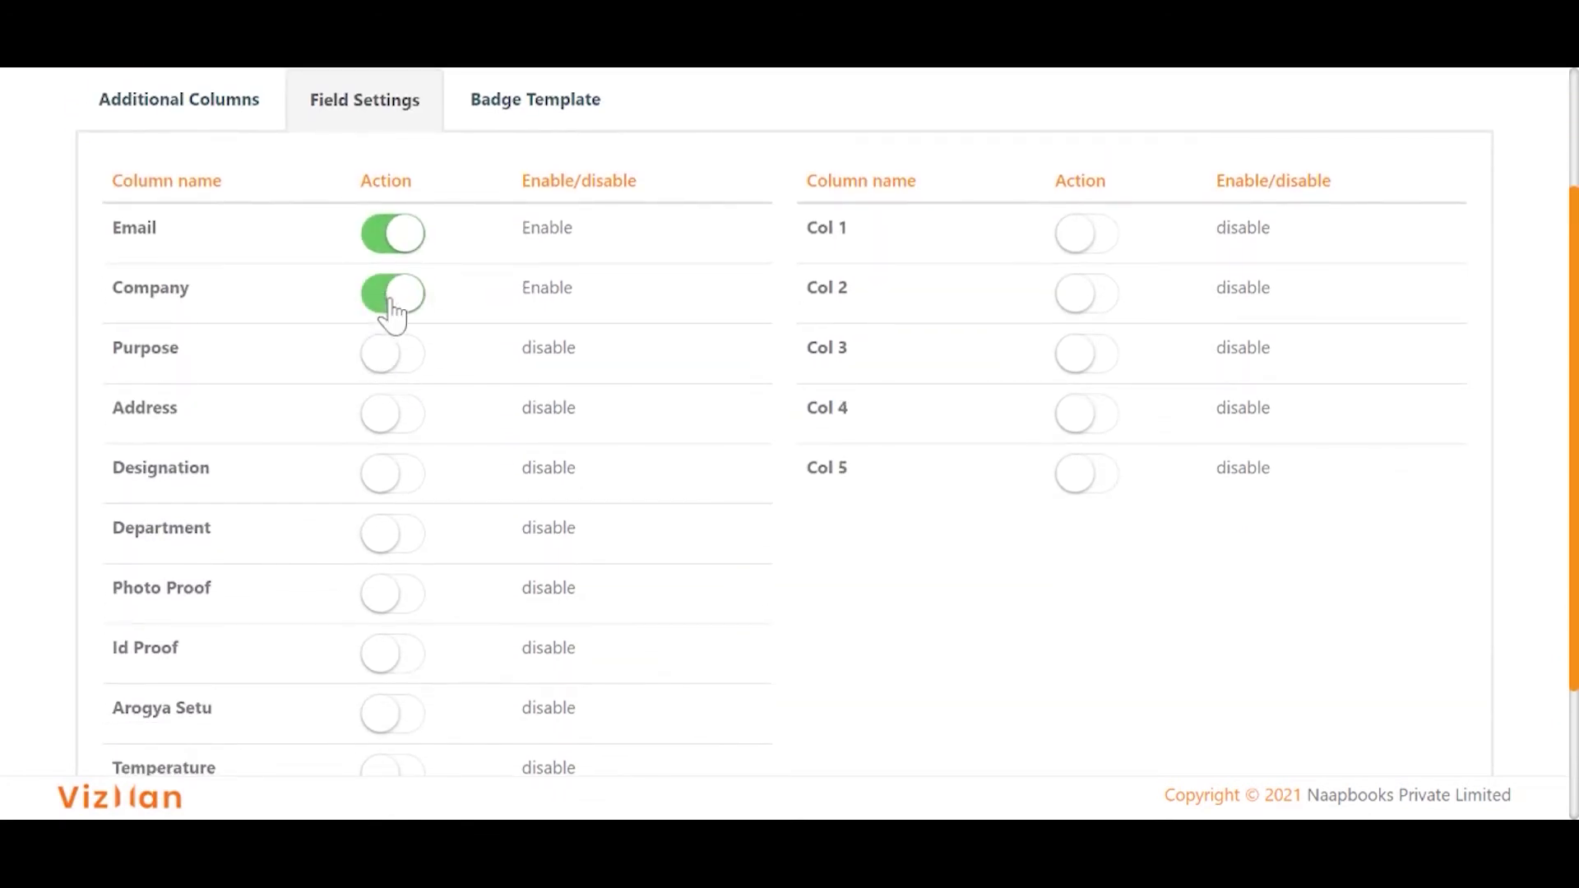
left_click(388, 366)
left_click(405, 418)
Enable the Photo Proof and Temperature visitor fields and save the field settings.
scroll(403, 419, "down", 2)
left_click(396, 436)
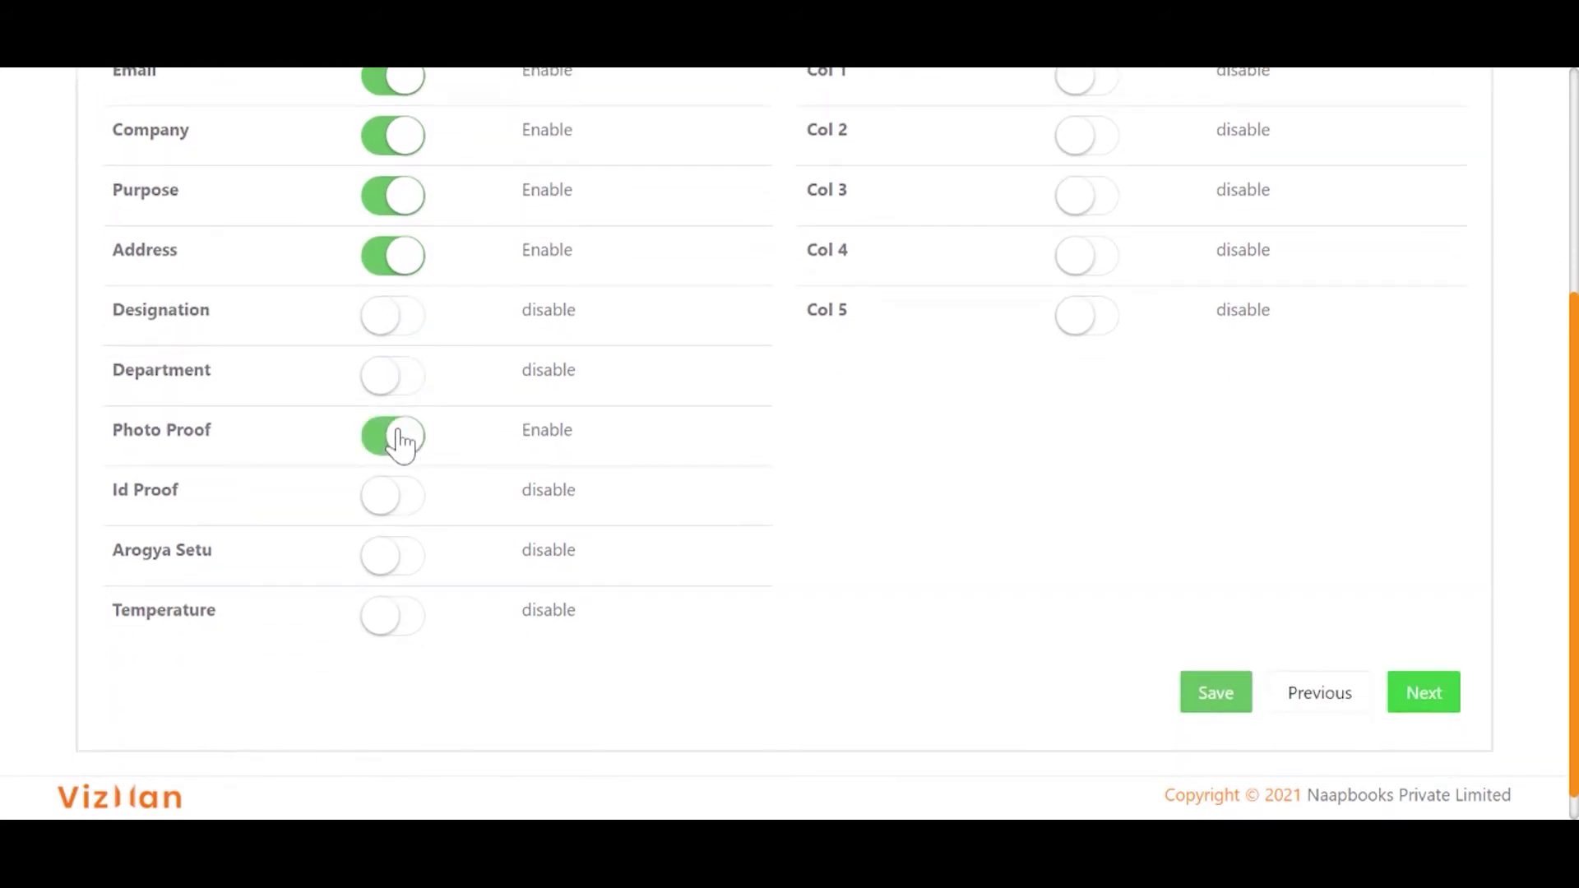
scroll(805, 564, "down", 1)
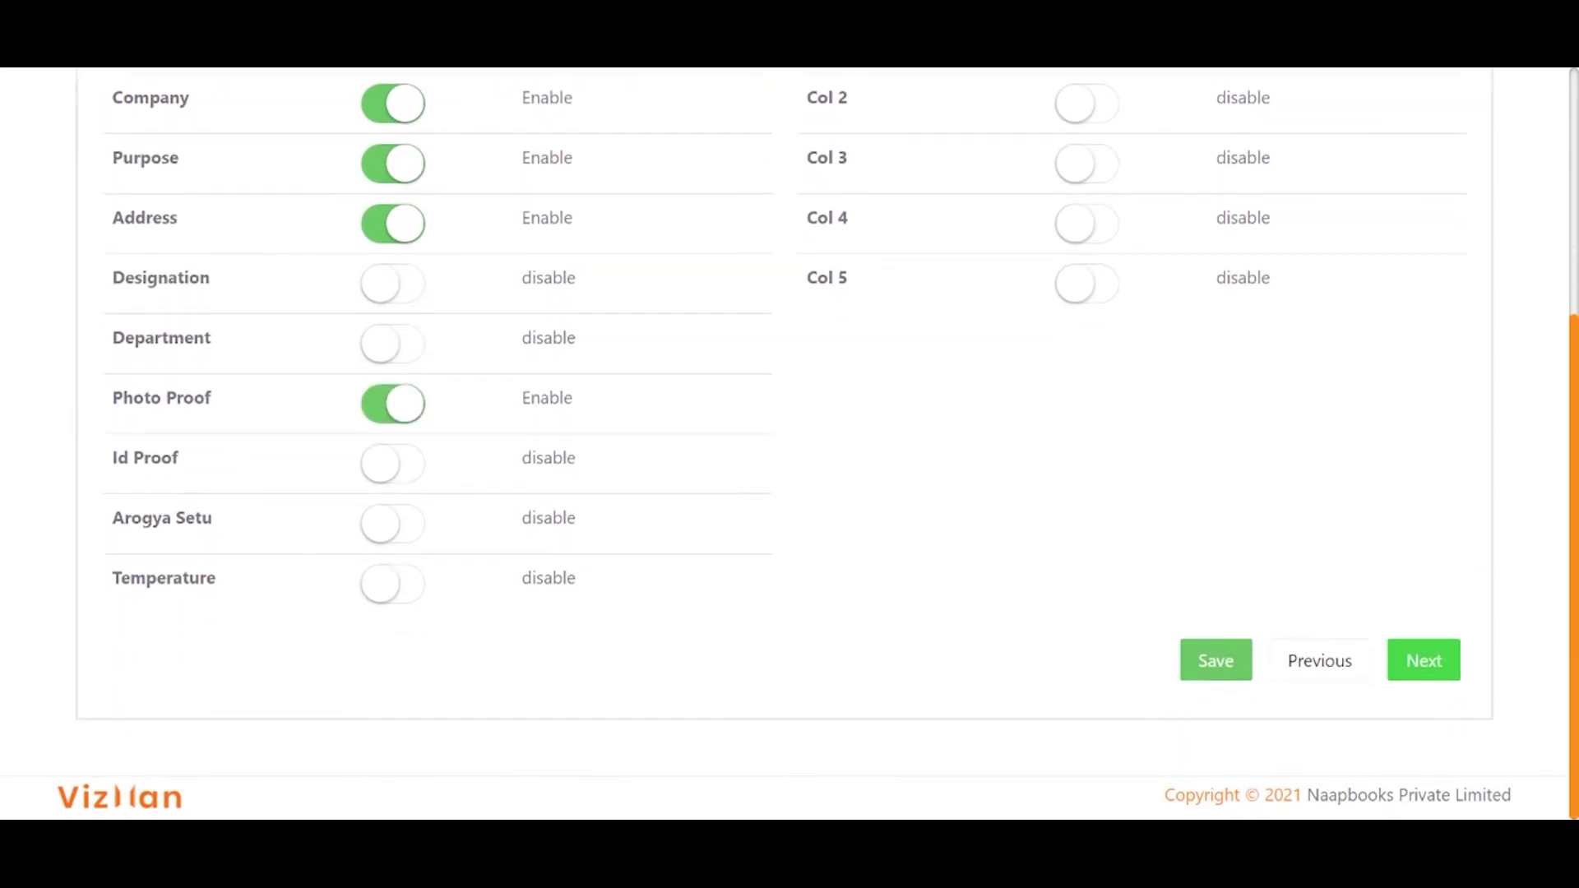
left_click(388, 589)
scroll(1057, 422, "up", 3)
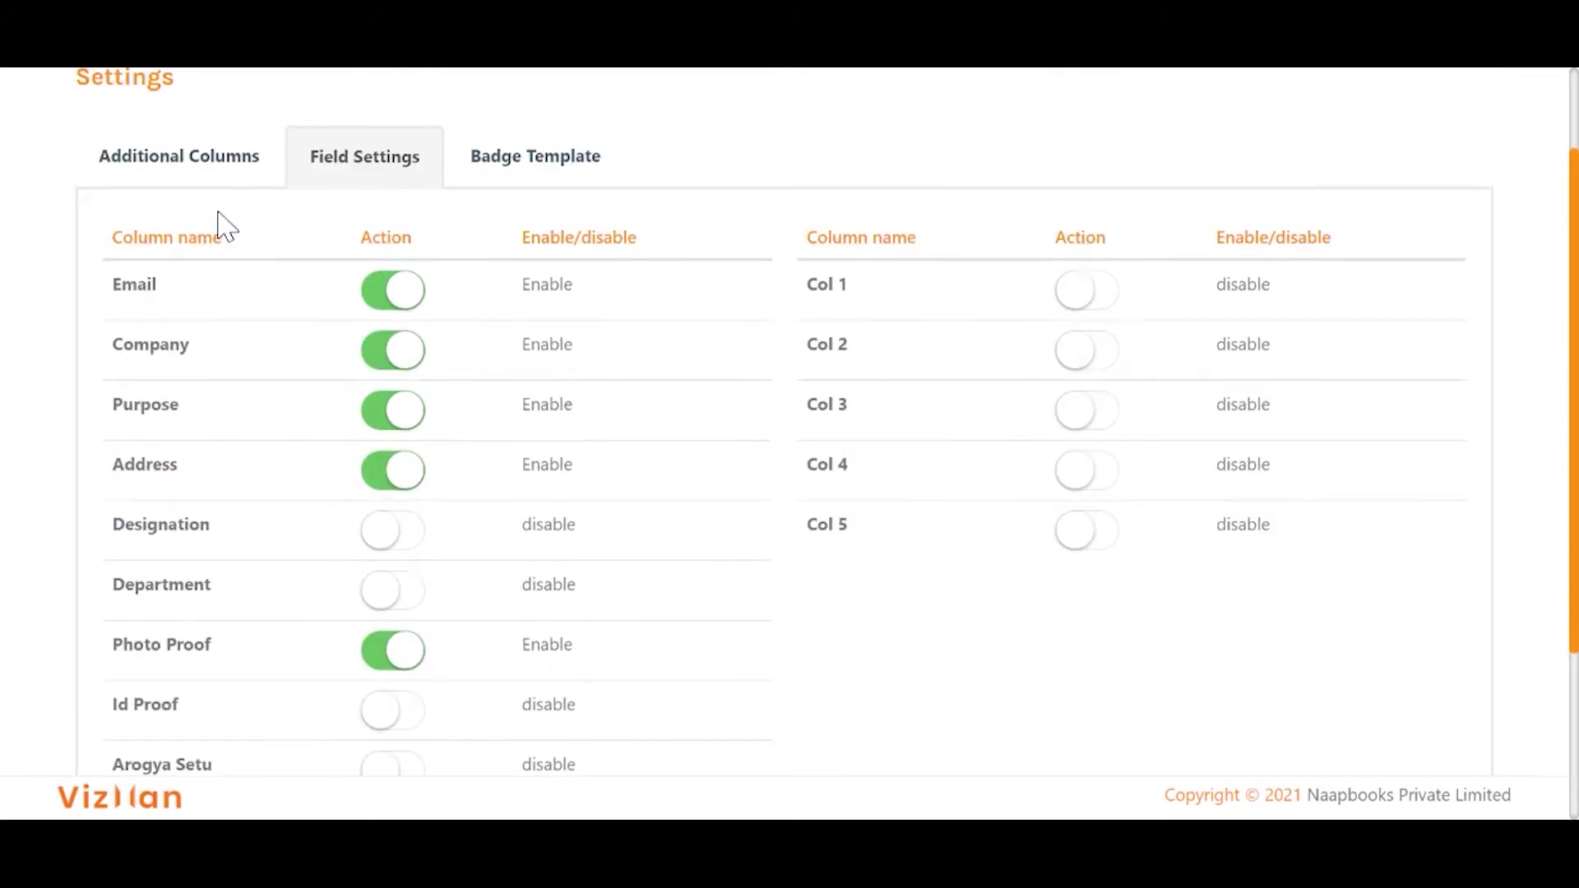
scroll(219, 222, "down", 3)
left_click(1239, 683)
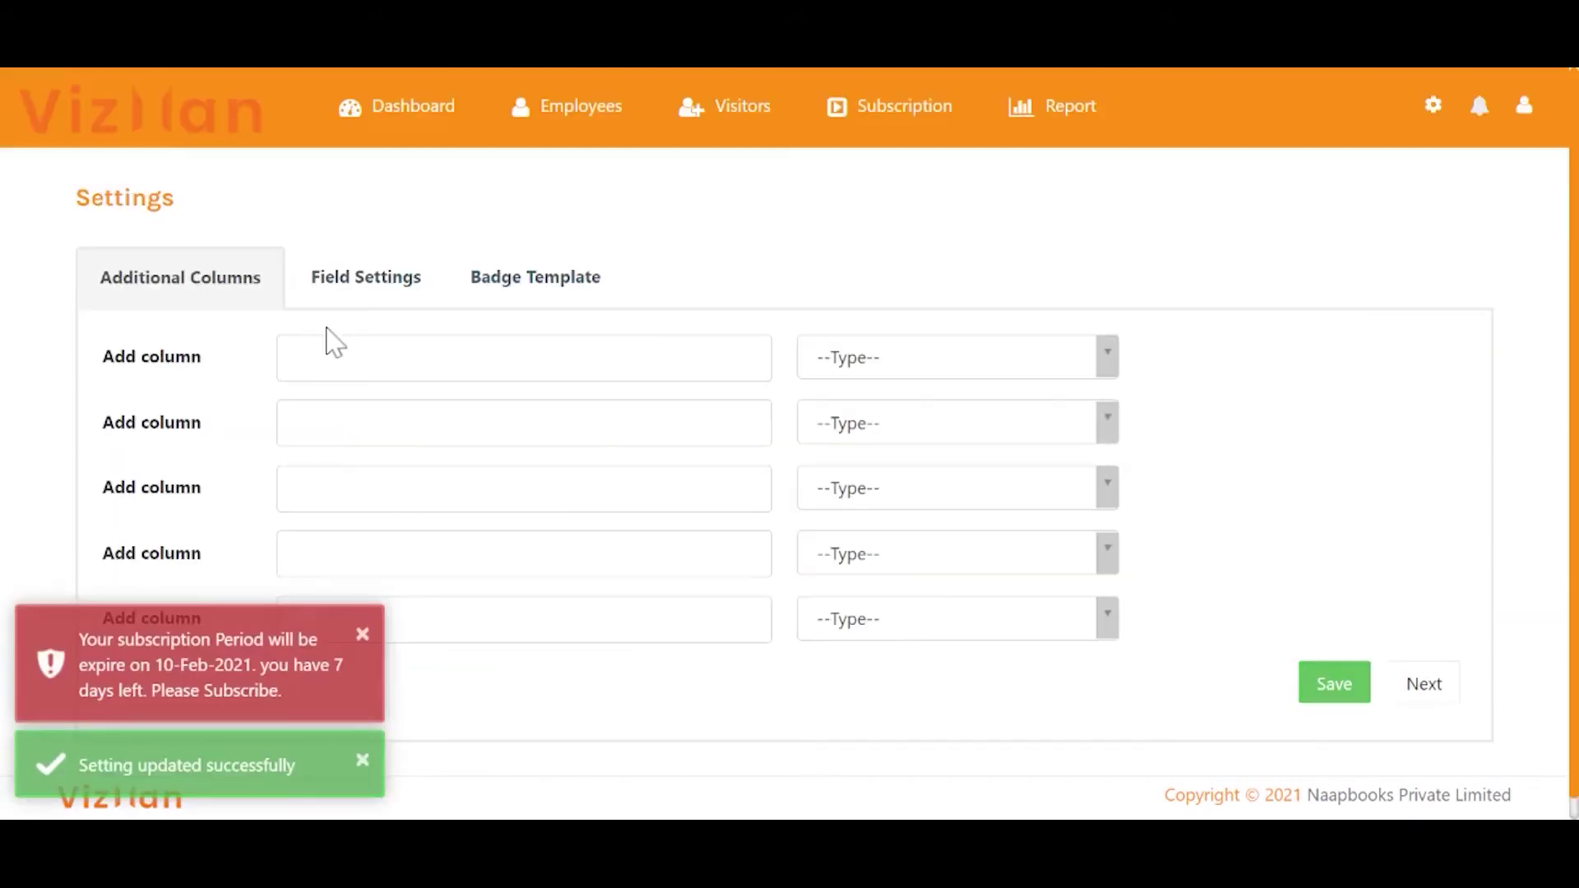
Add a new additional visitor column 'Vehicle Number' of type Text.
left_click(328, 352)
type("Vehicle Number")
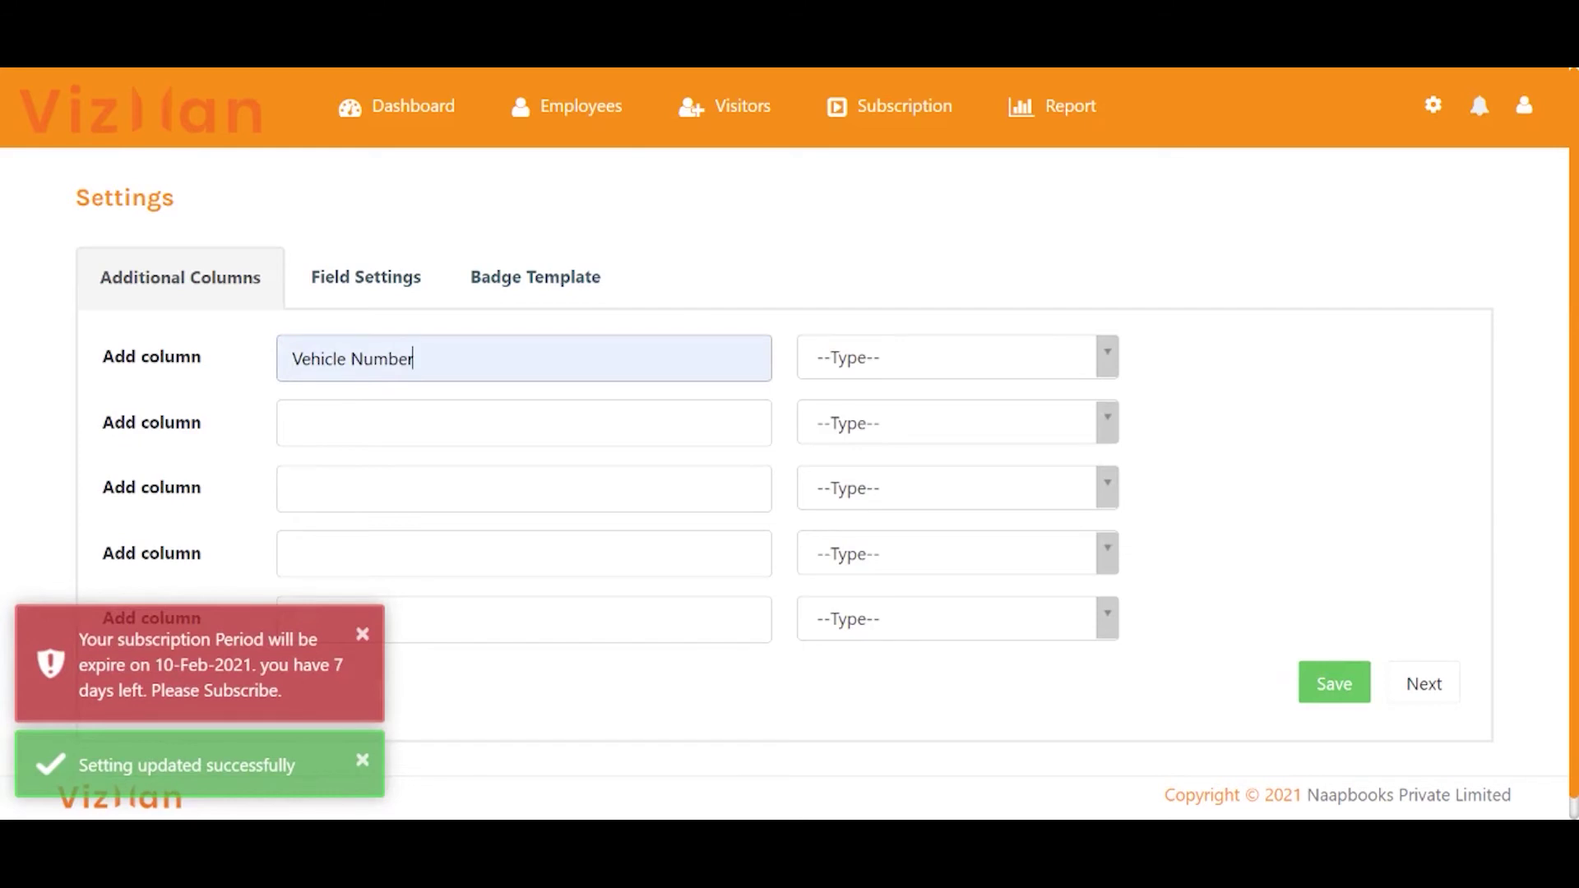
left_click(888, 358)
left_click(892, 480)
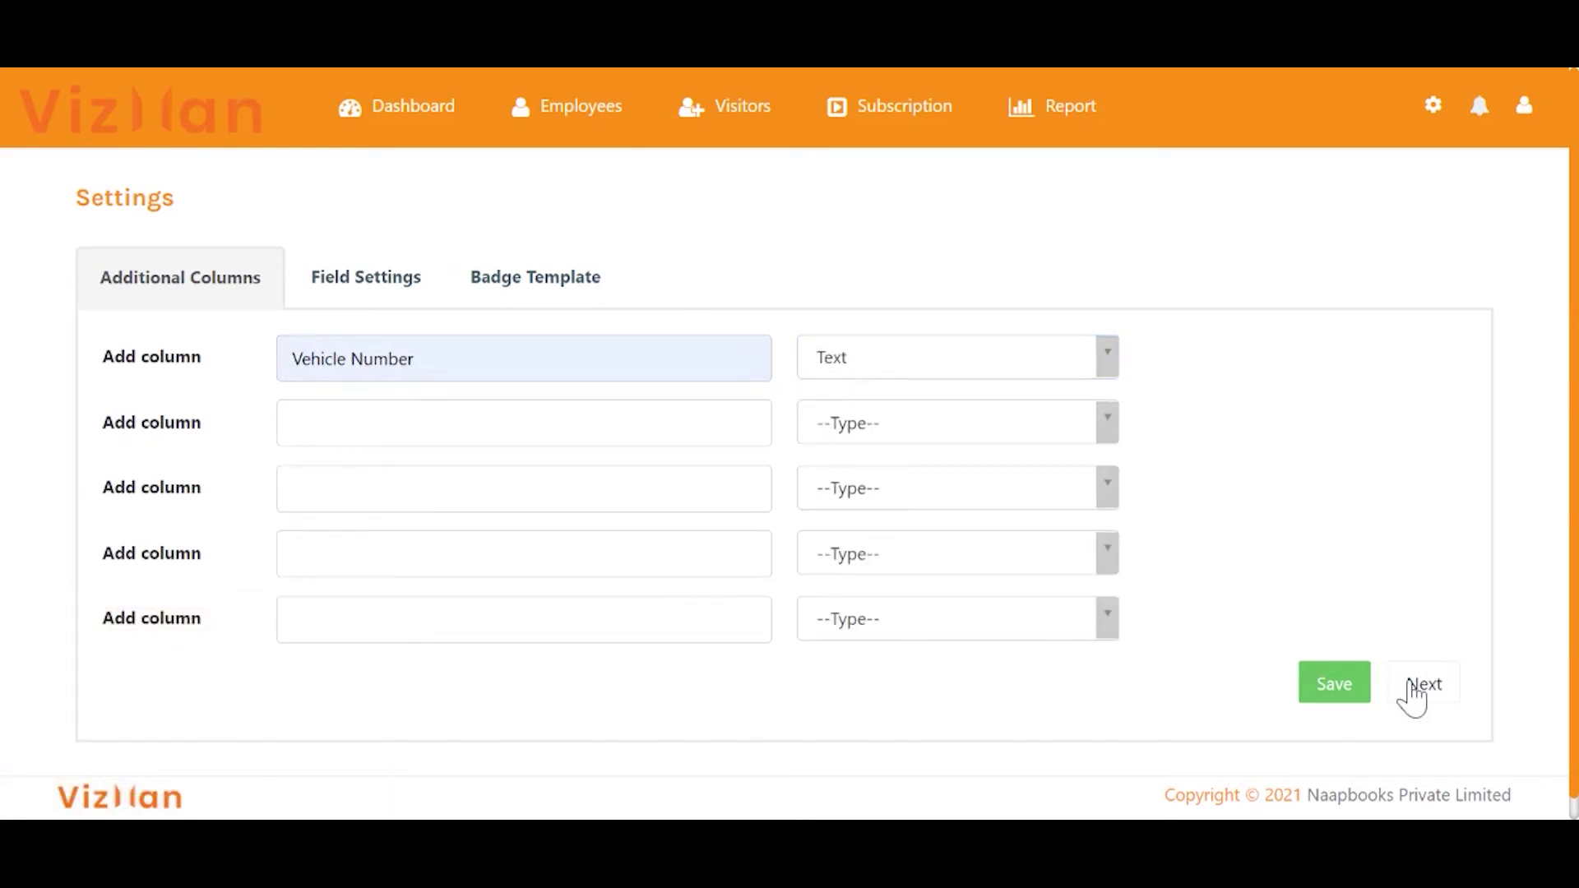
left_click(1412, 694)
Enable the Vehicle Number visitor field and save the updated settings.
left_click(355, 288)
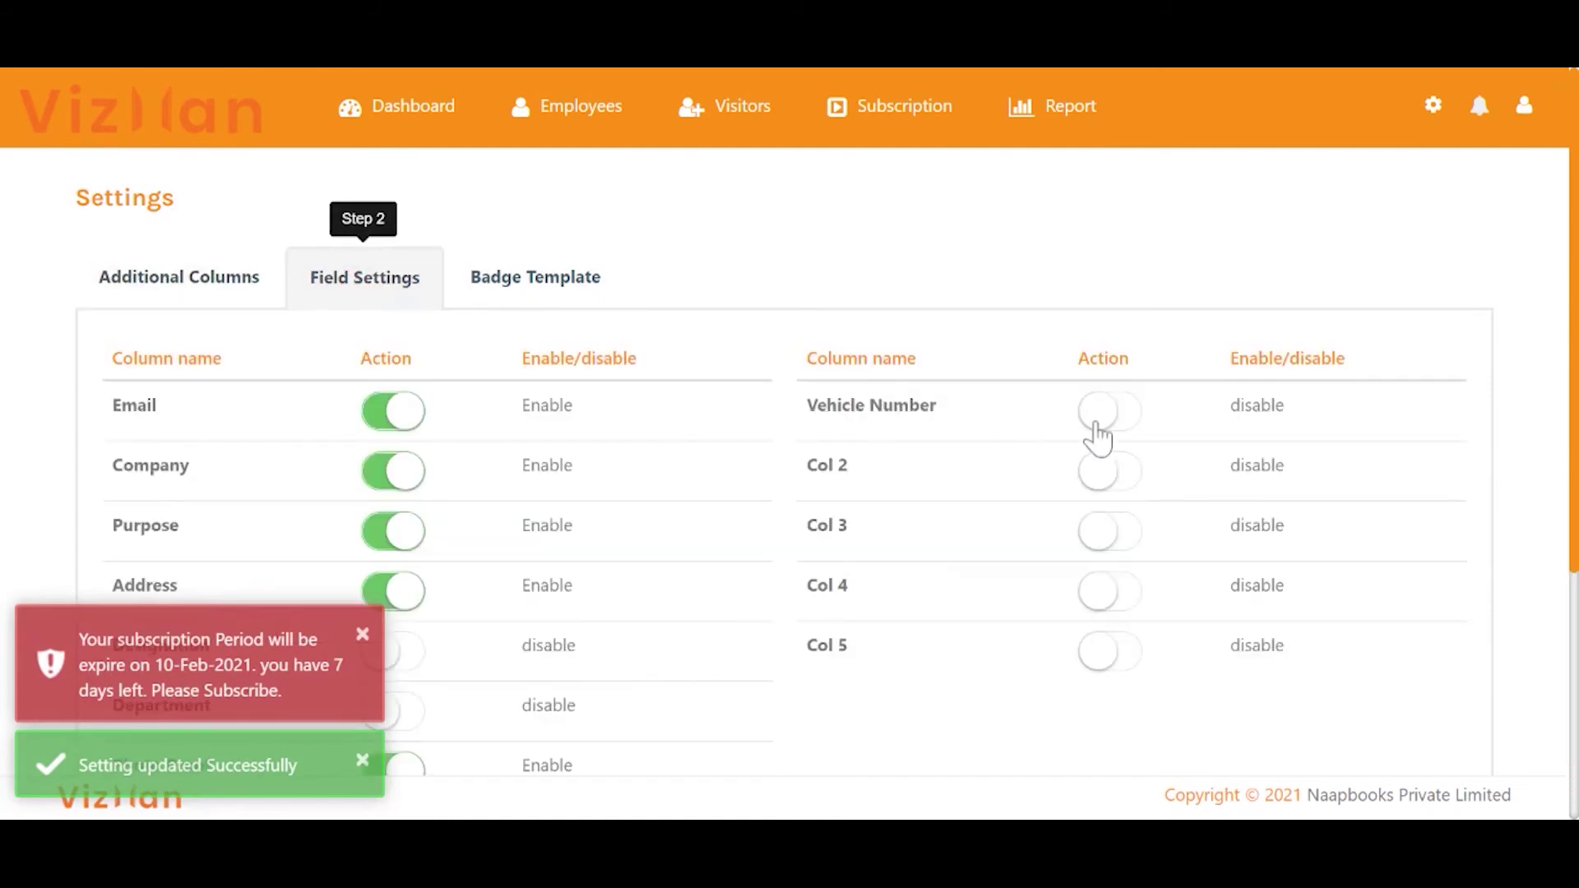
left_click(1098, 411)
scroll(1099, 440, "down", 4)
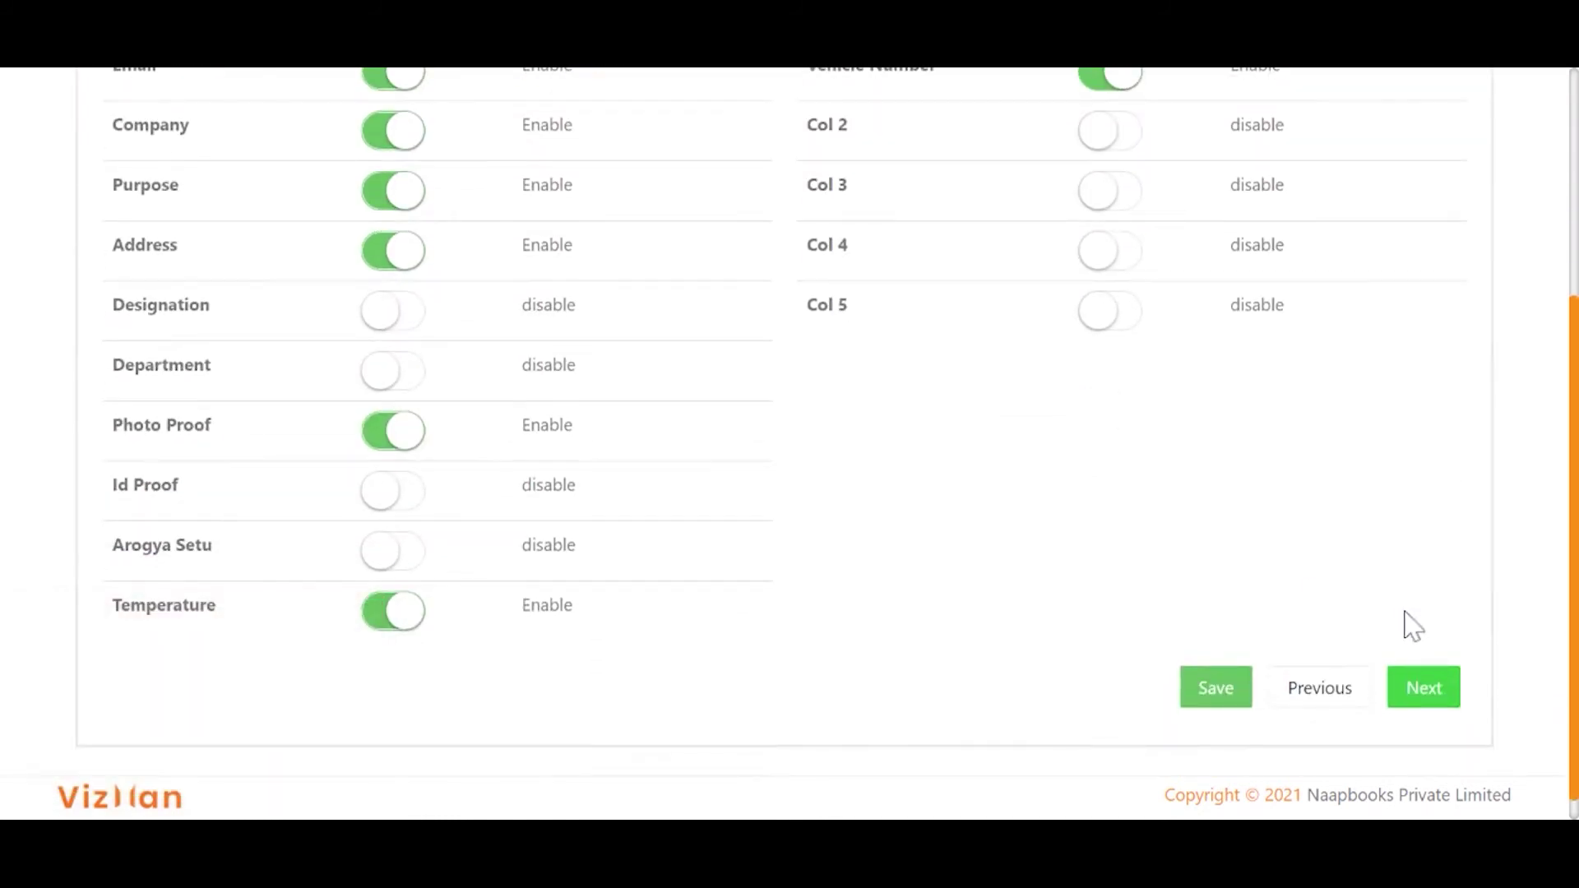
left_click(1221, 699)
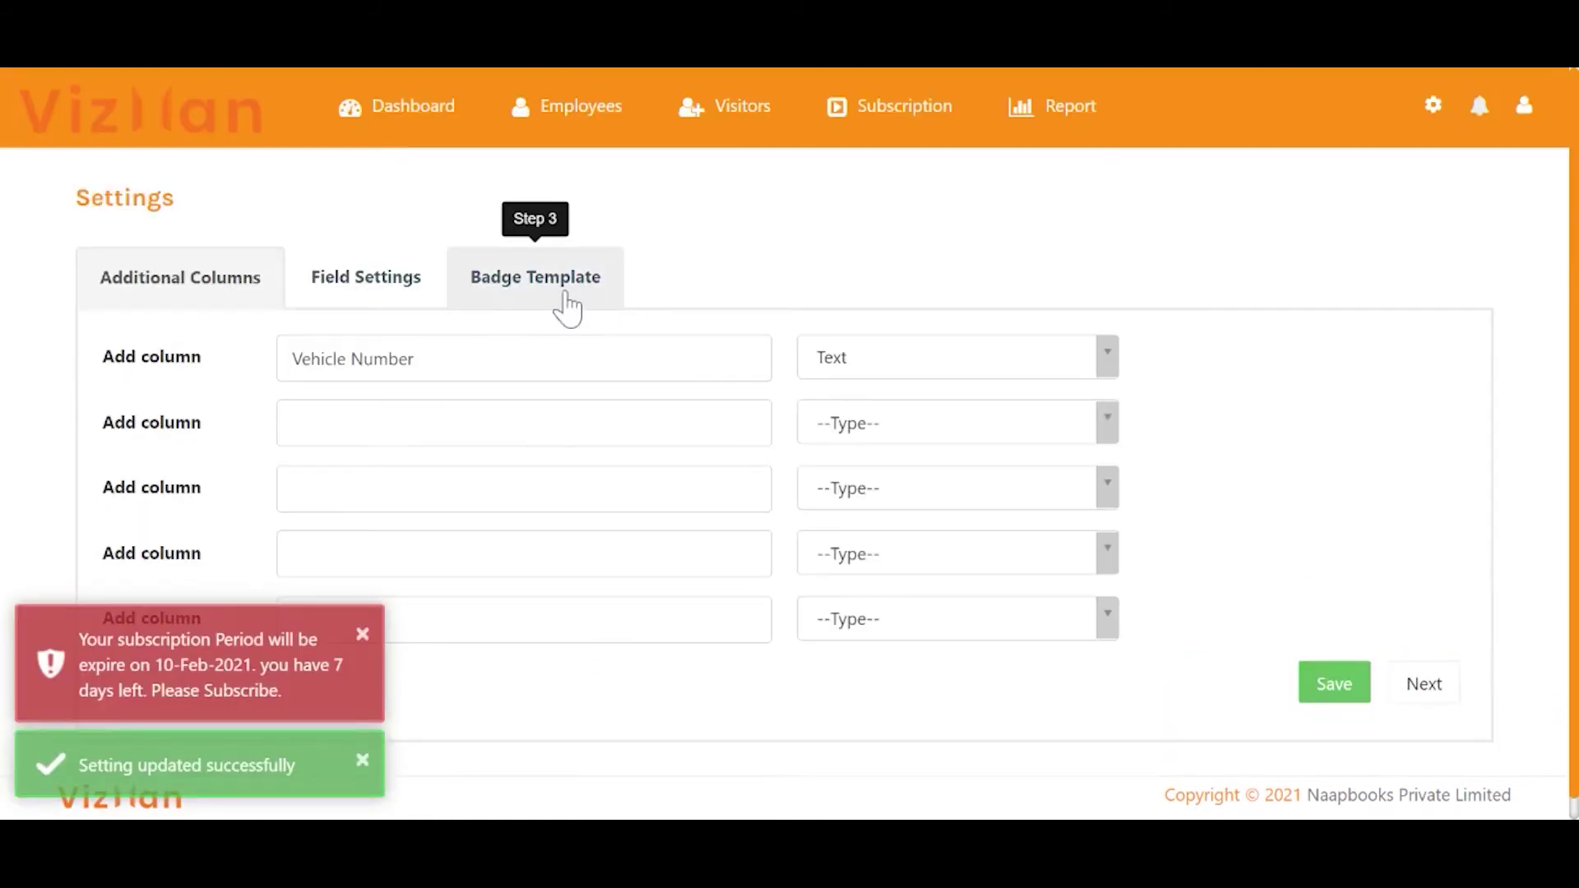
Select Template 1 as the visitor badge template and submit it.
left_click(566, 303)
scroll(813, 452, "down", 4)
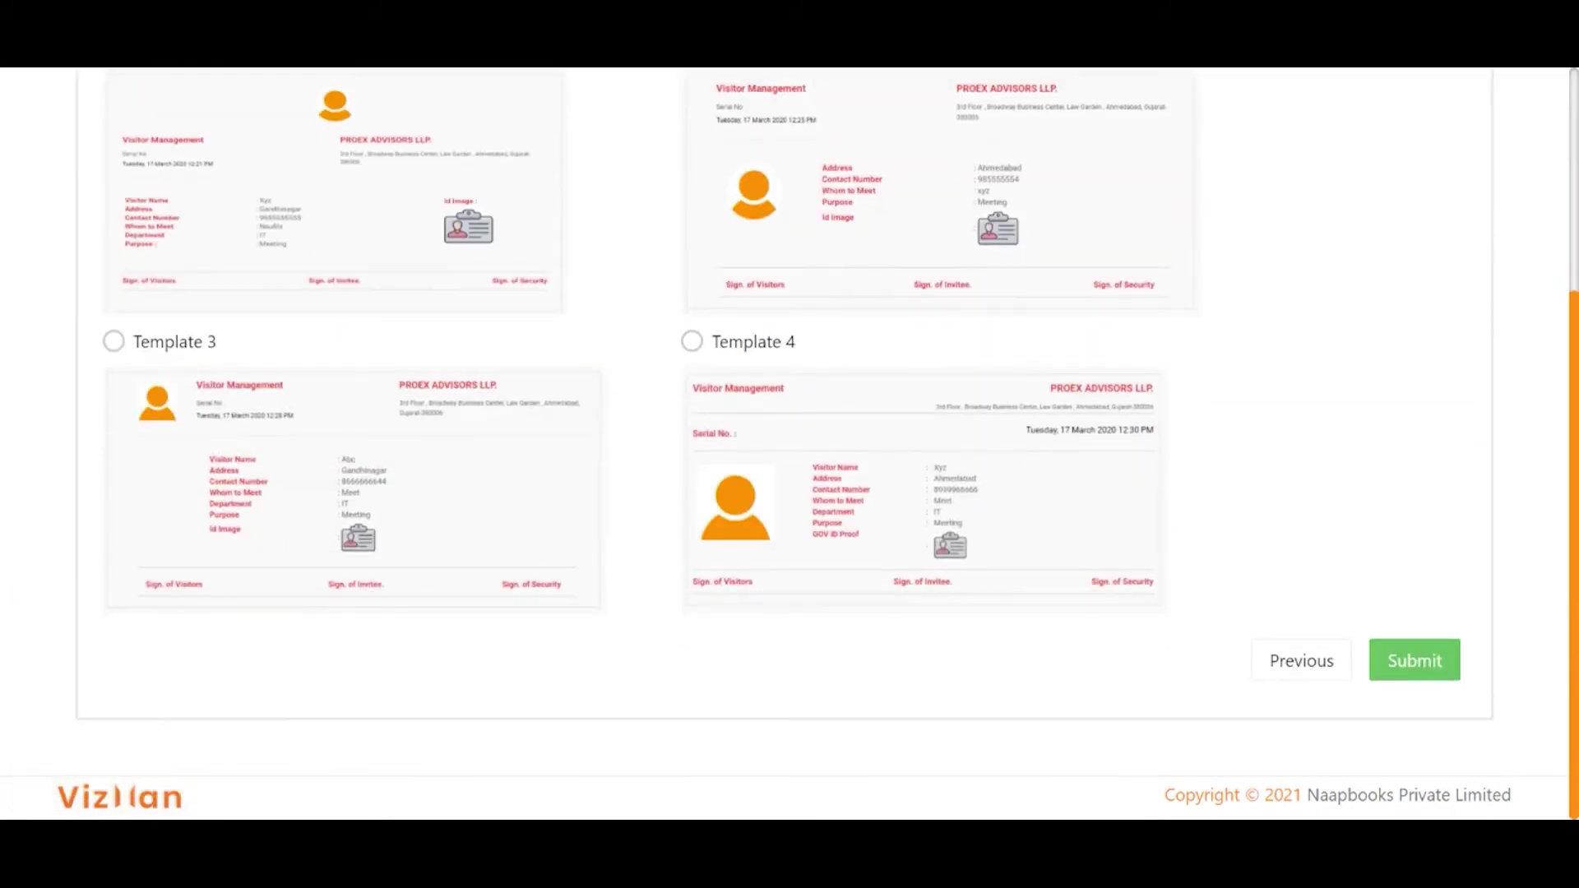
scroll(826, 444, "up", 1)
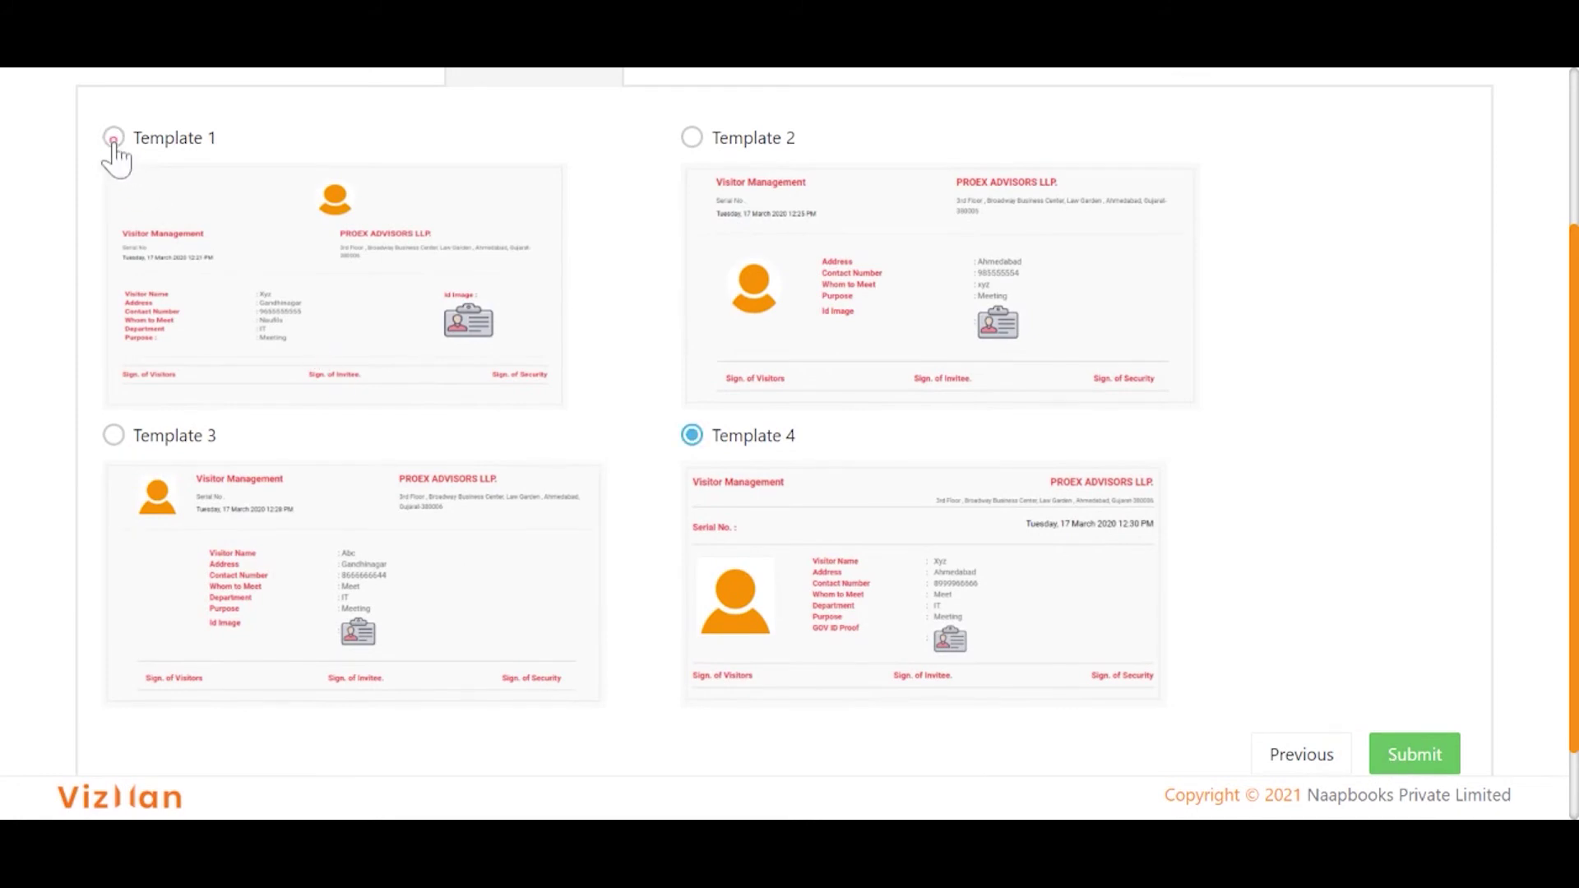
left_click(114, 140)
left_click(1412, 763)
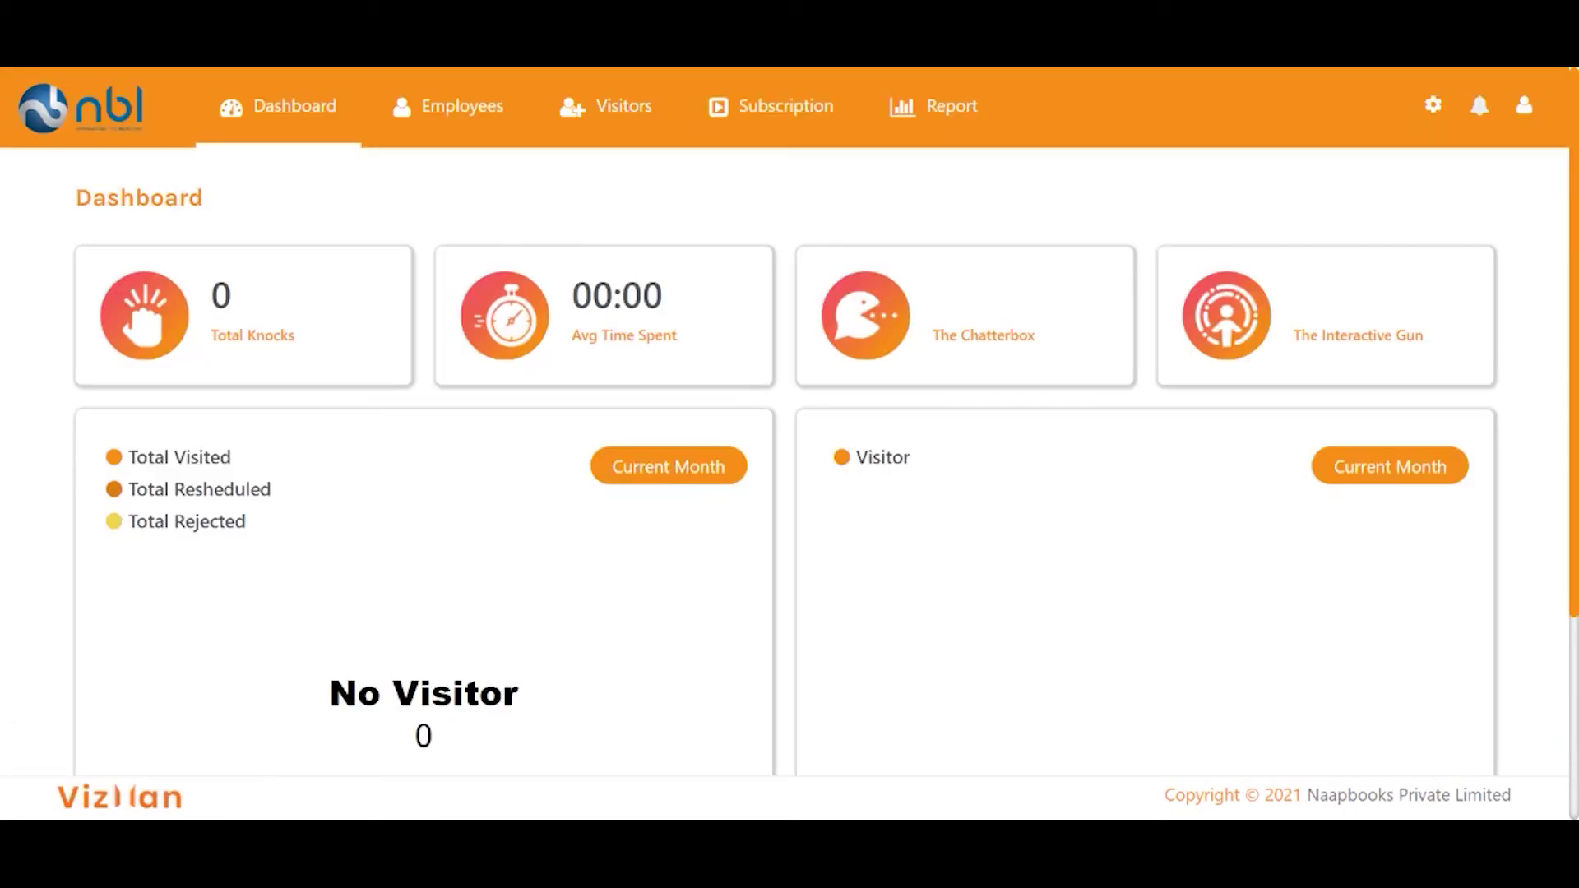
Start a new employee entry and fill in the employee's mobile number and e-mail.
left_click(449, 105)
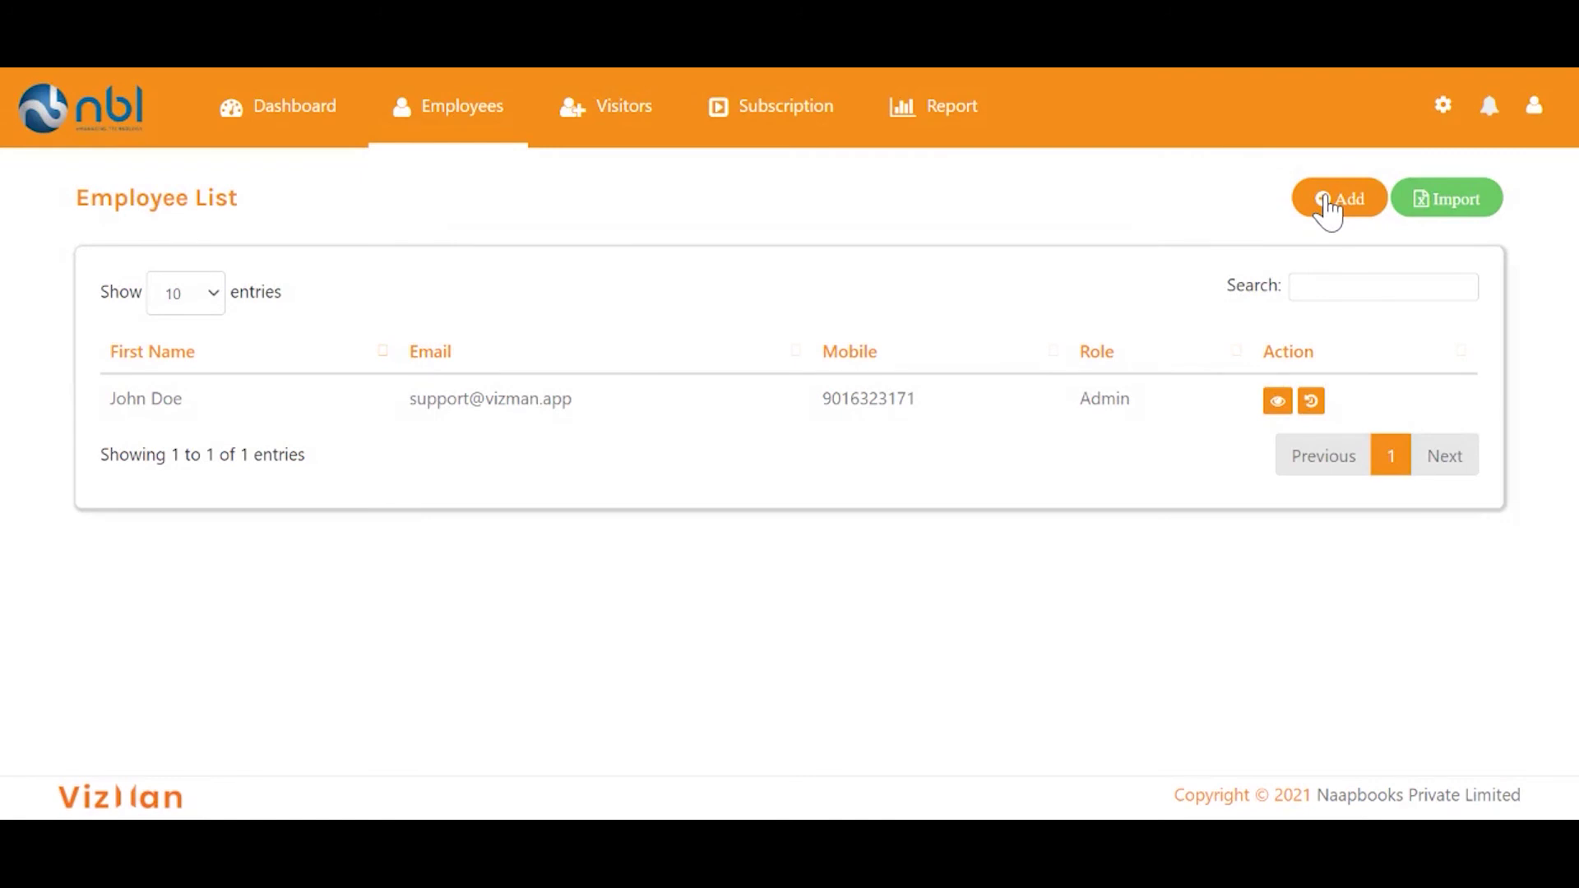
left_click(1327, 204)
type("6")
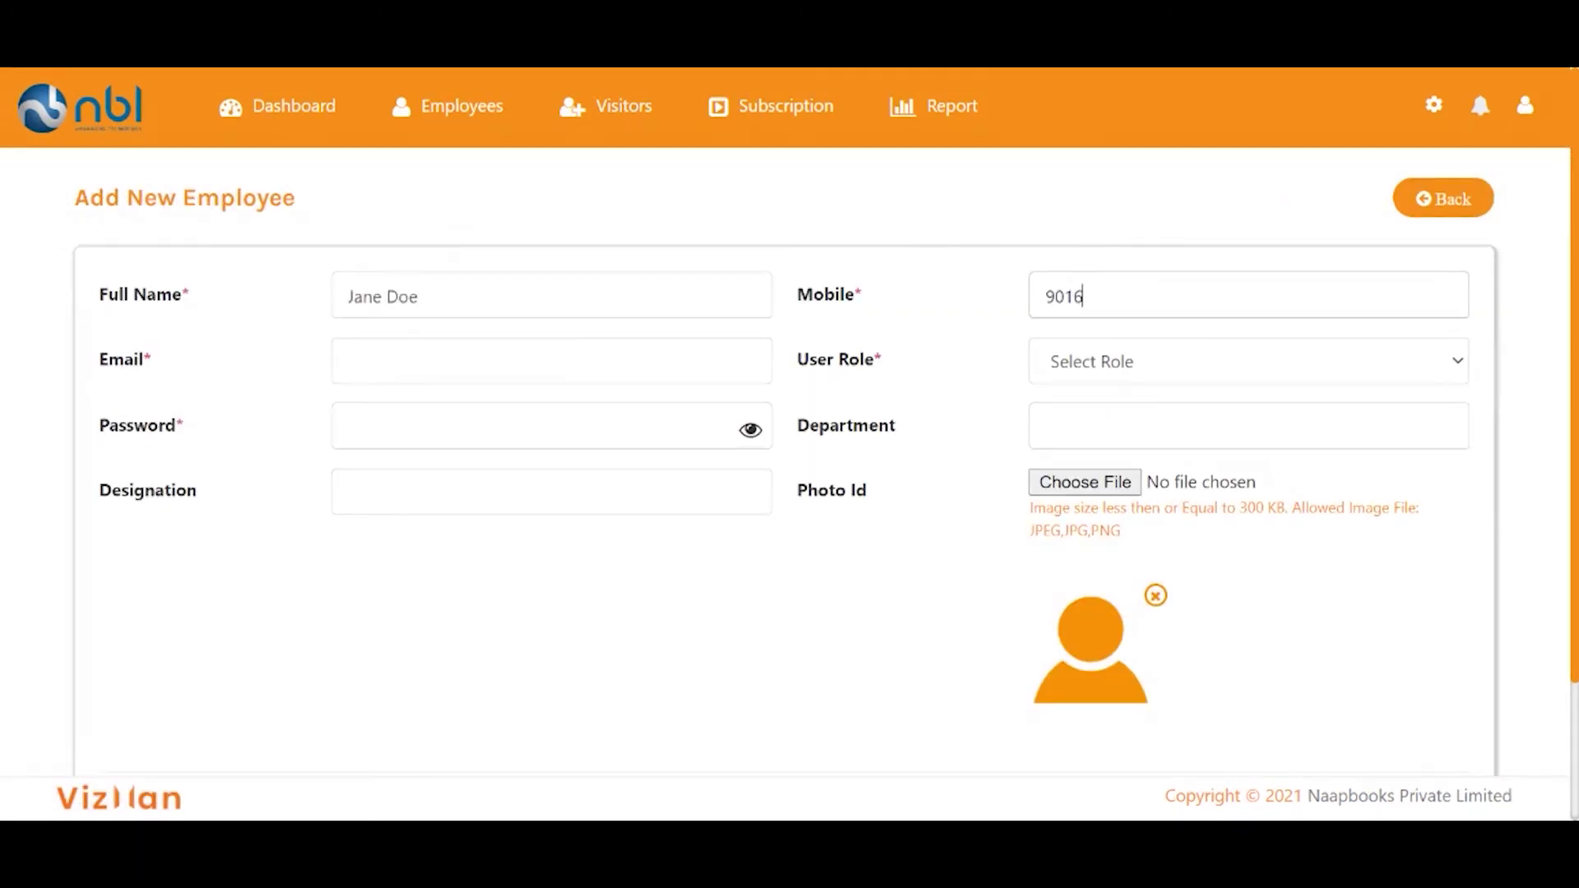
type("323230")
left_click(663, 377)
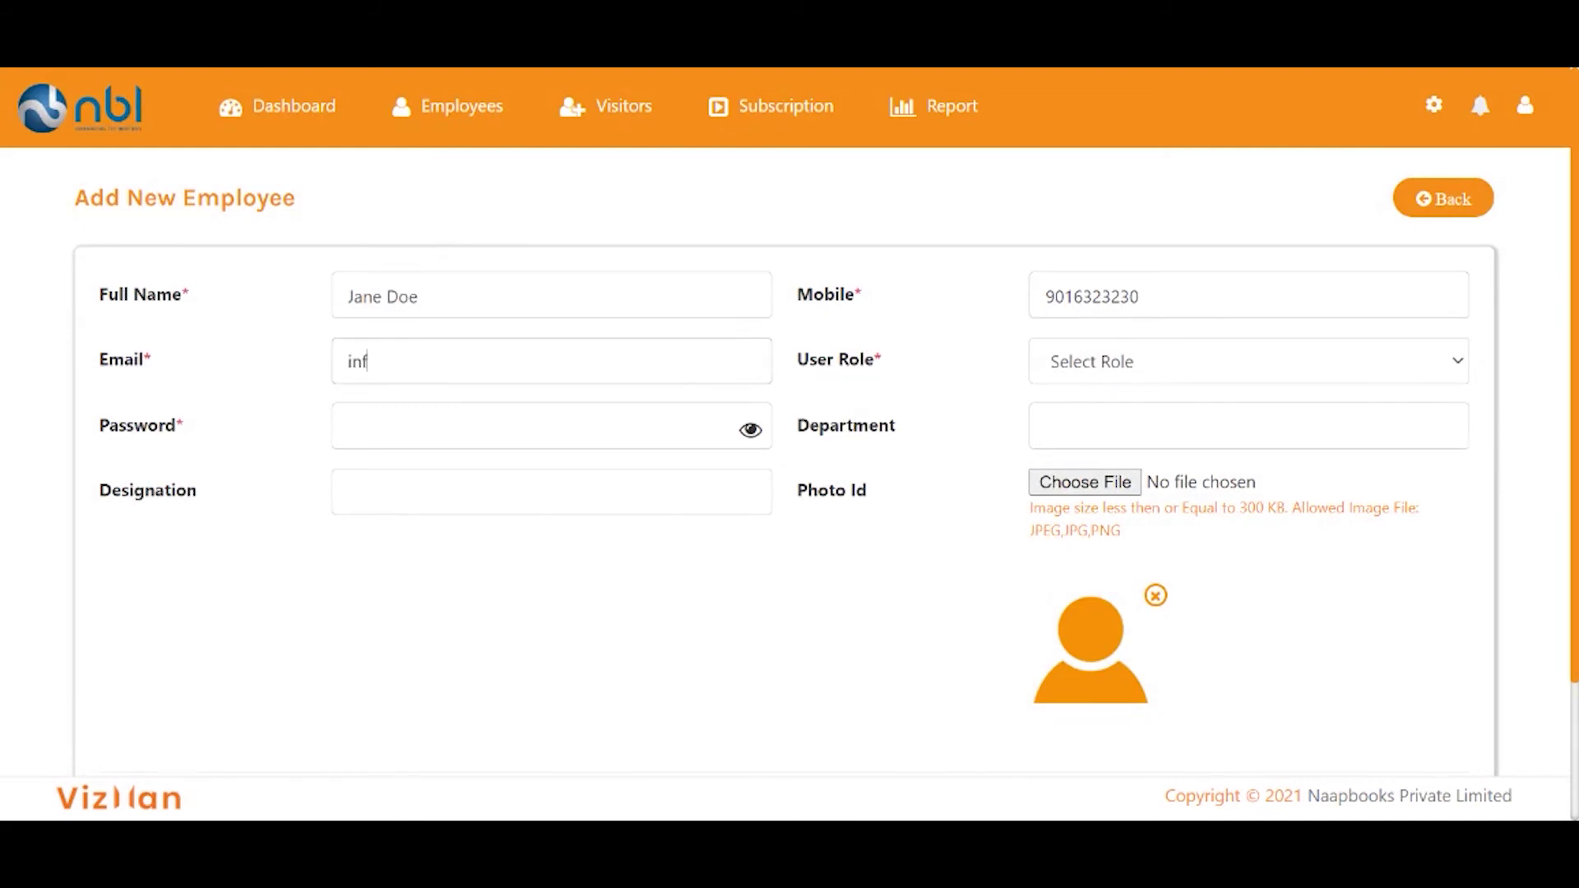
Give the employee the Employee role in Sales as Head of Sales, set a password, and submit.
left_click(1239, 362)
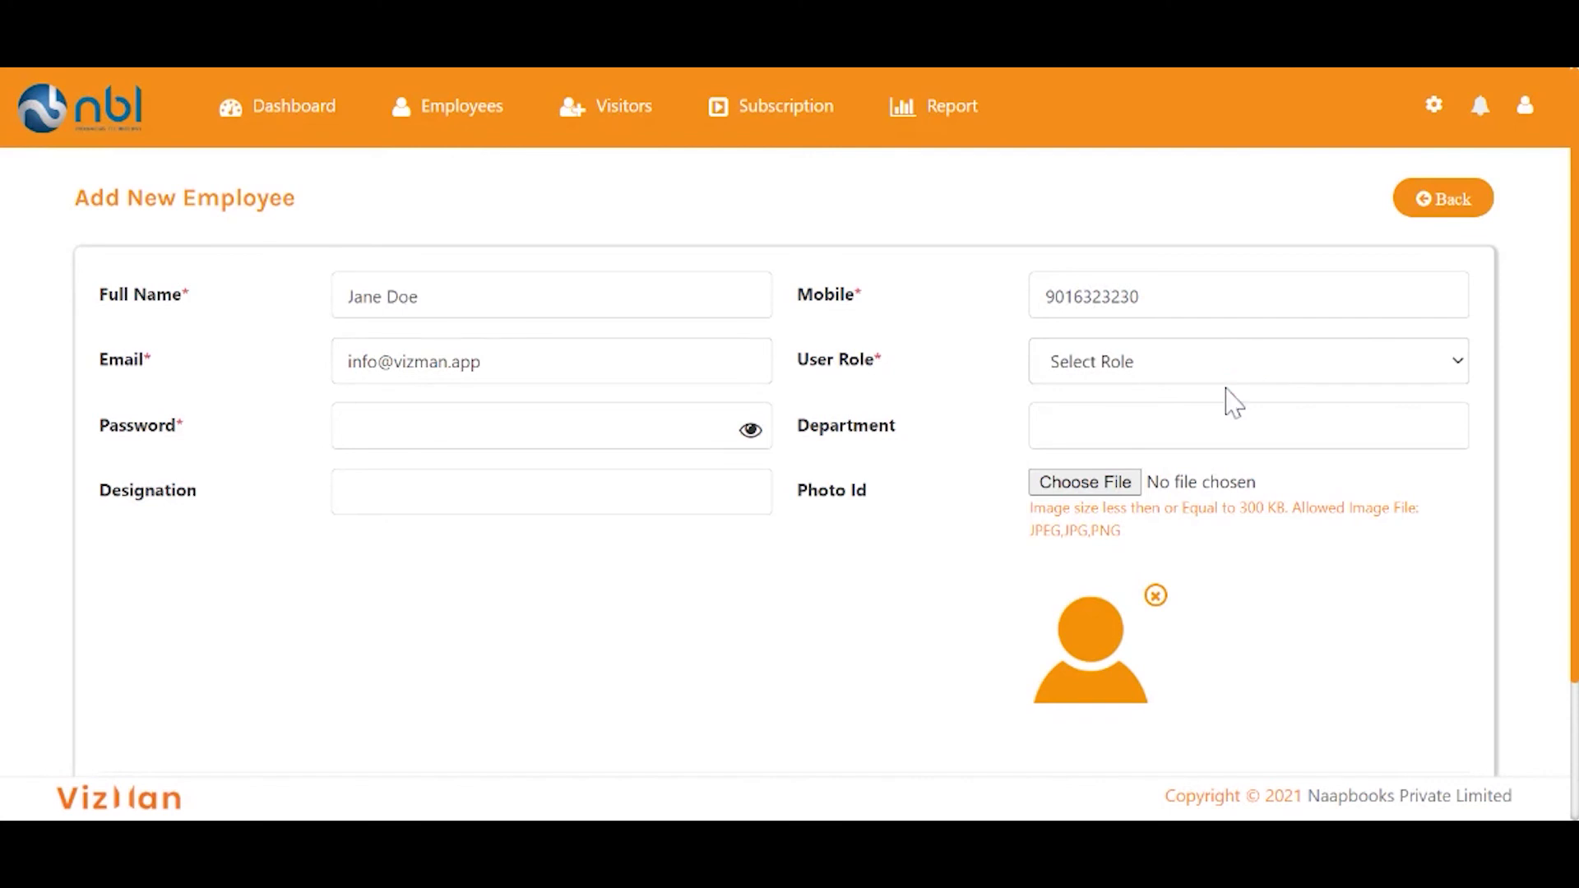
left_click(1233, 403)
left_click(558, 437)
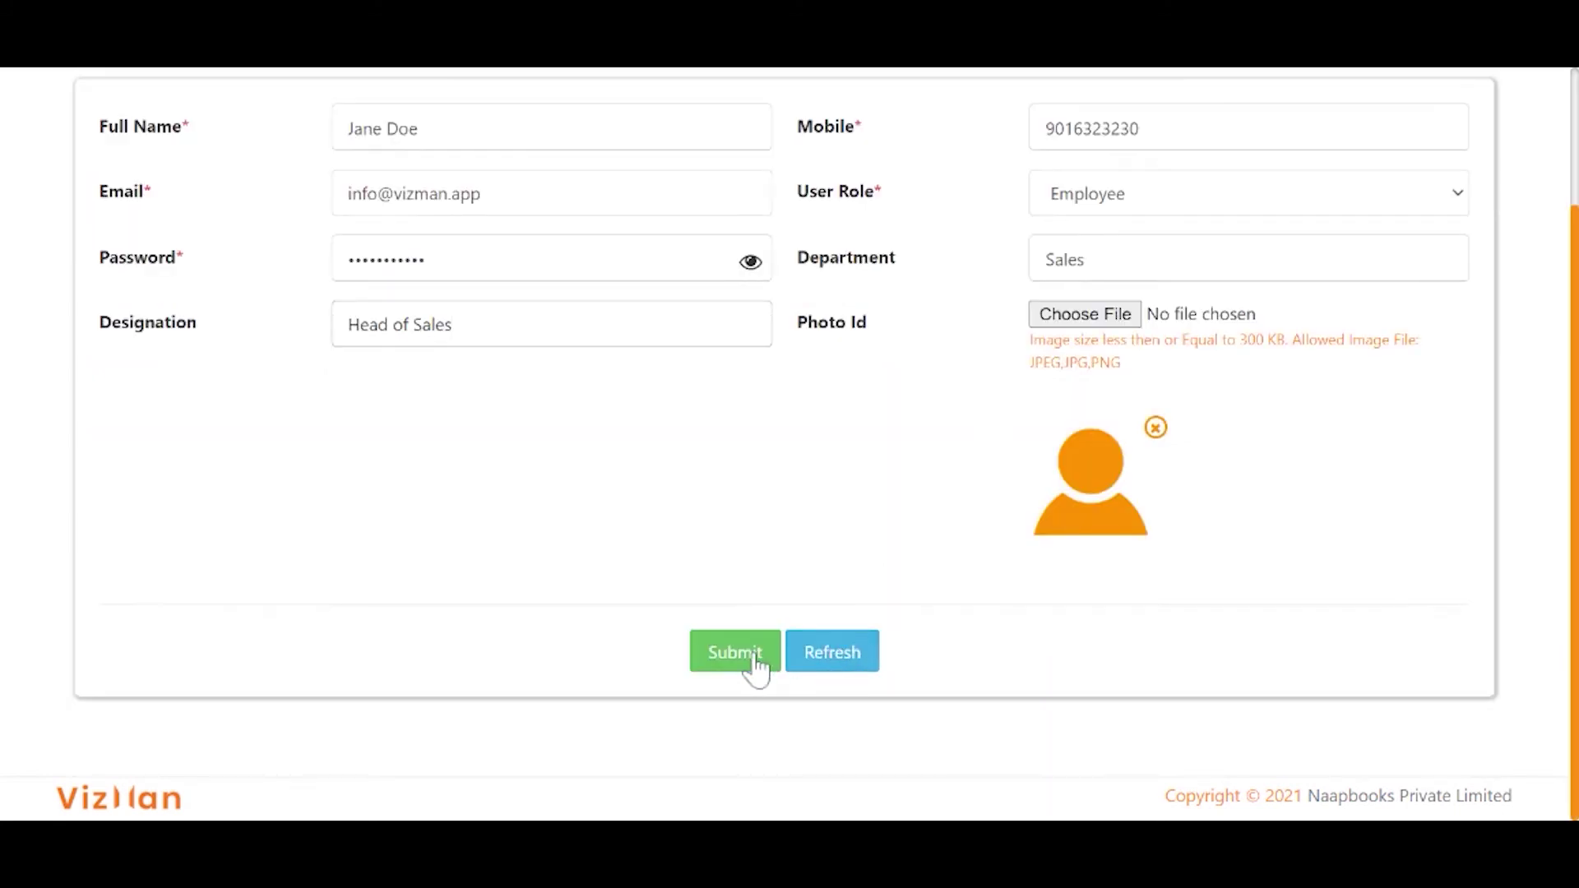
left_click(754, 658)
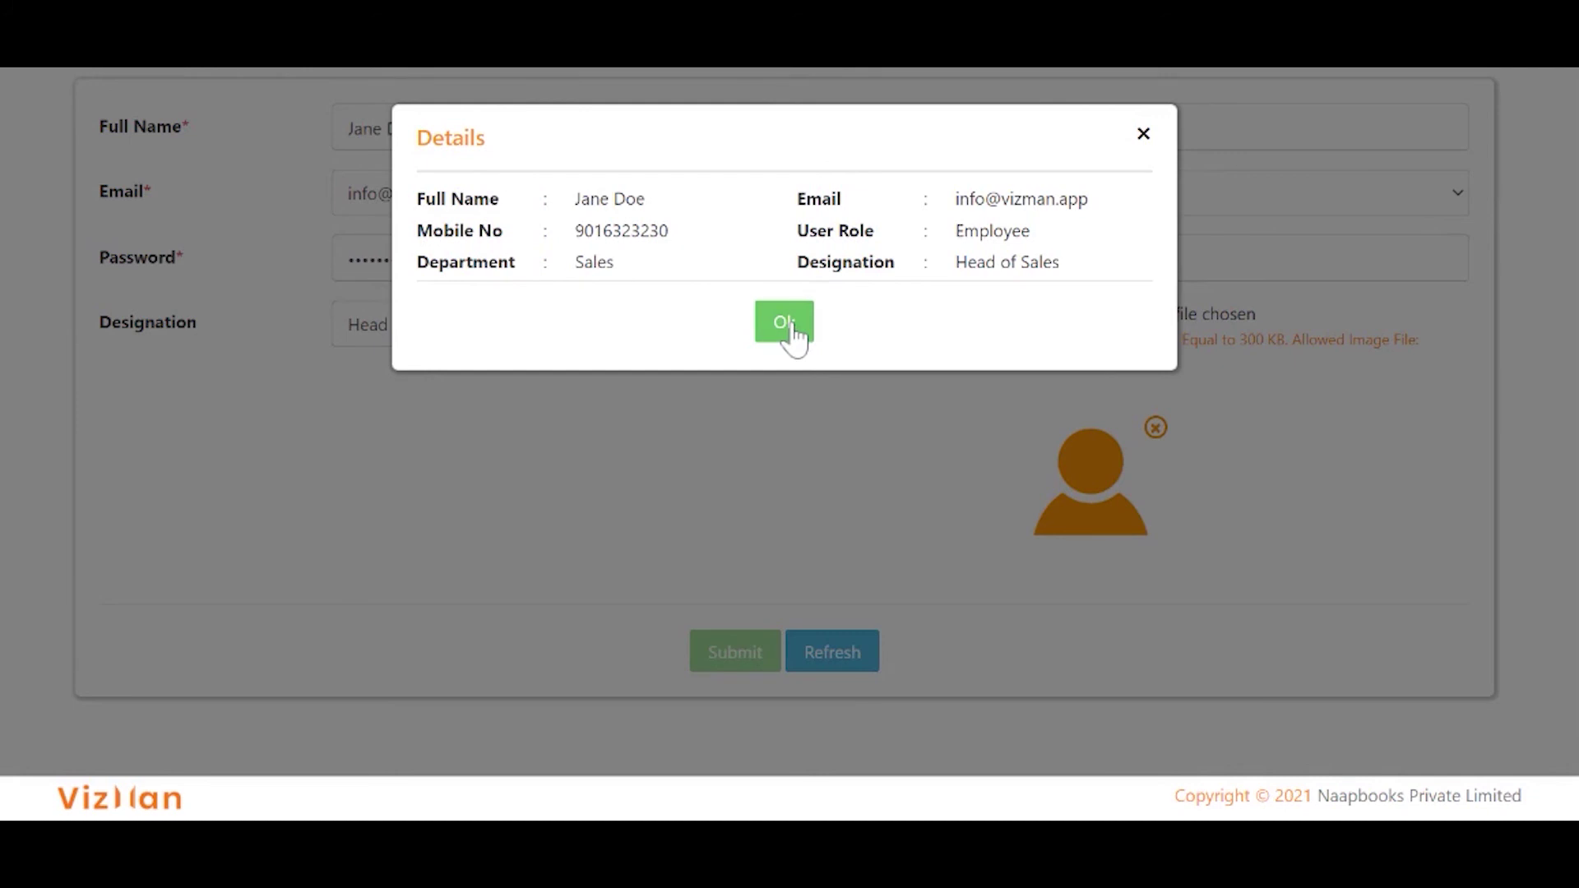
Dismiss the employee details summary and open the Import Employee Excel List dialog.
left_click(785, 324)
scroll(791, 323, "up", 2)
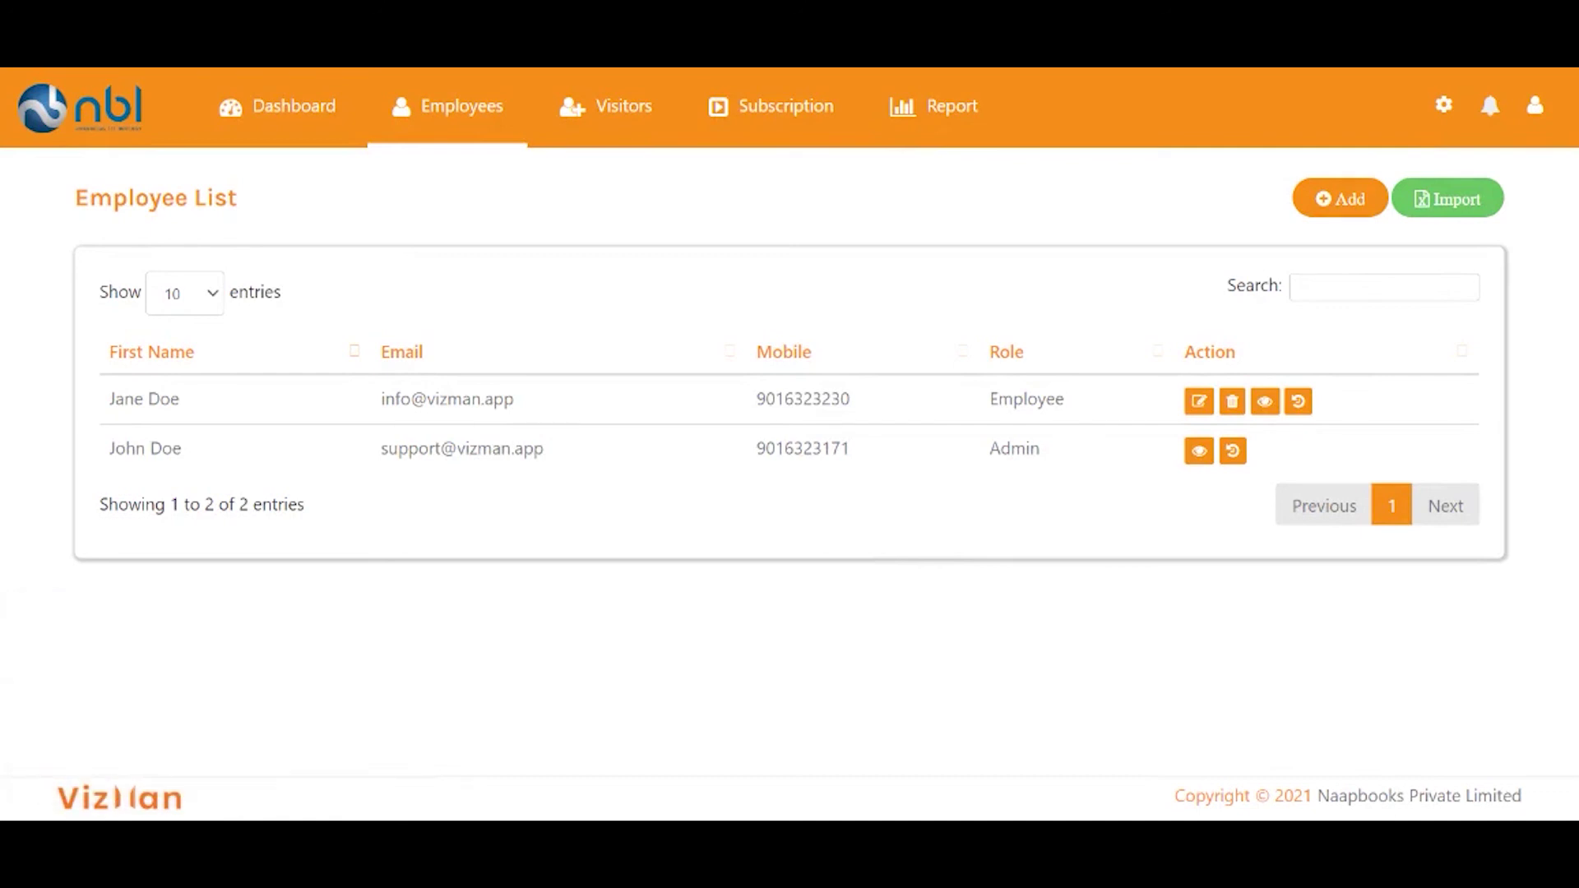
left_click(1465, 212)
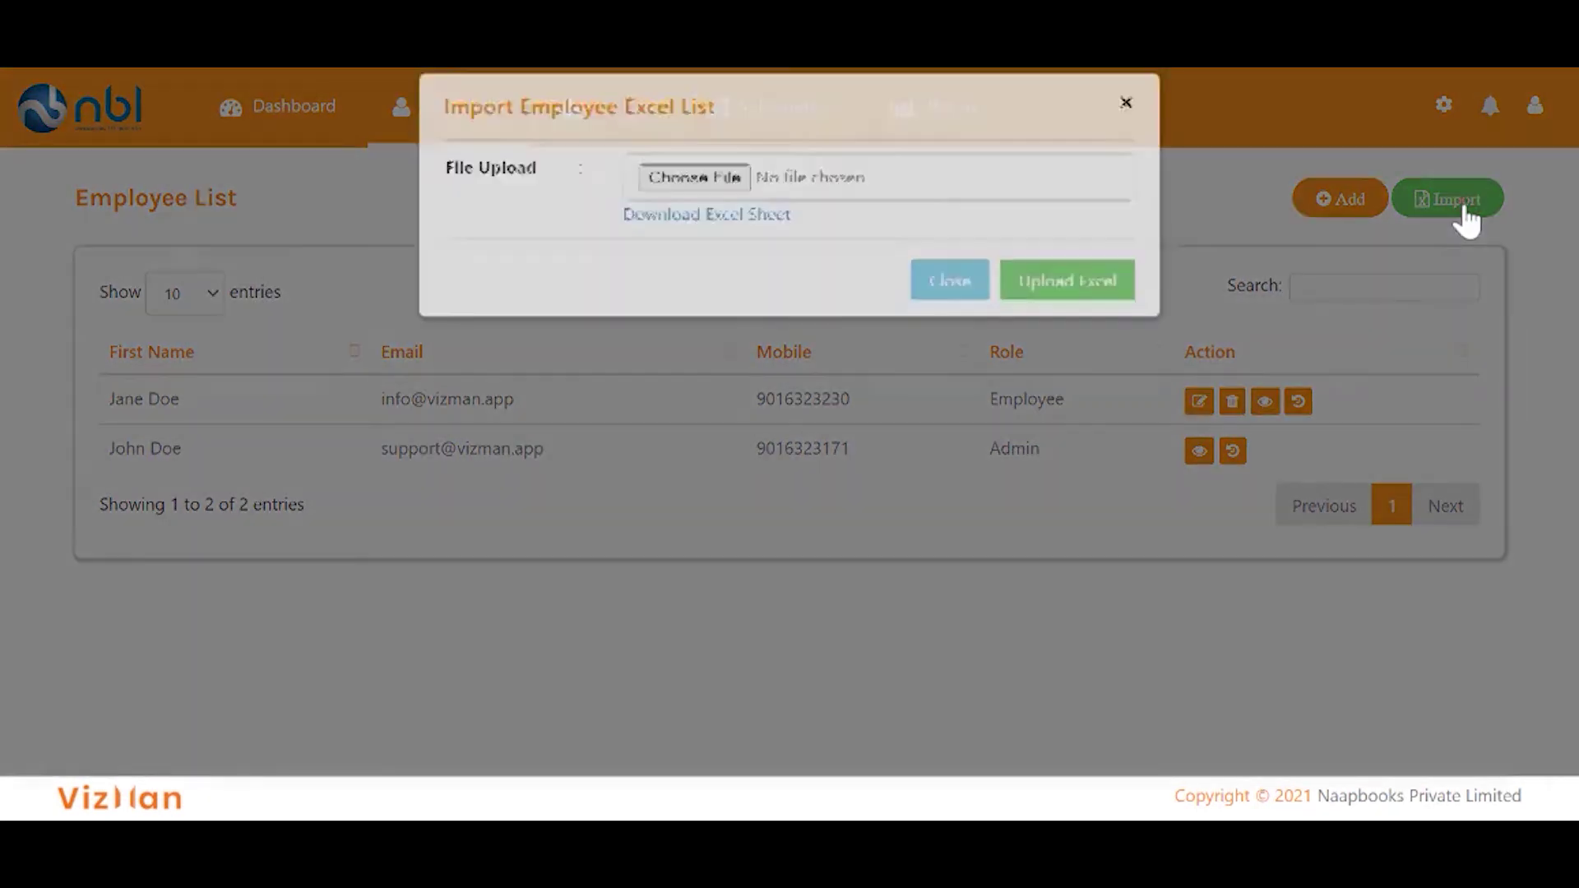